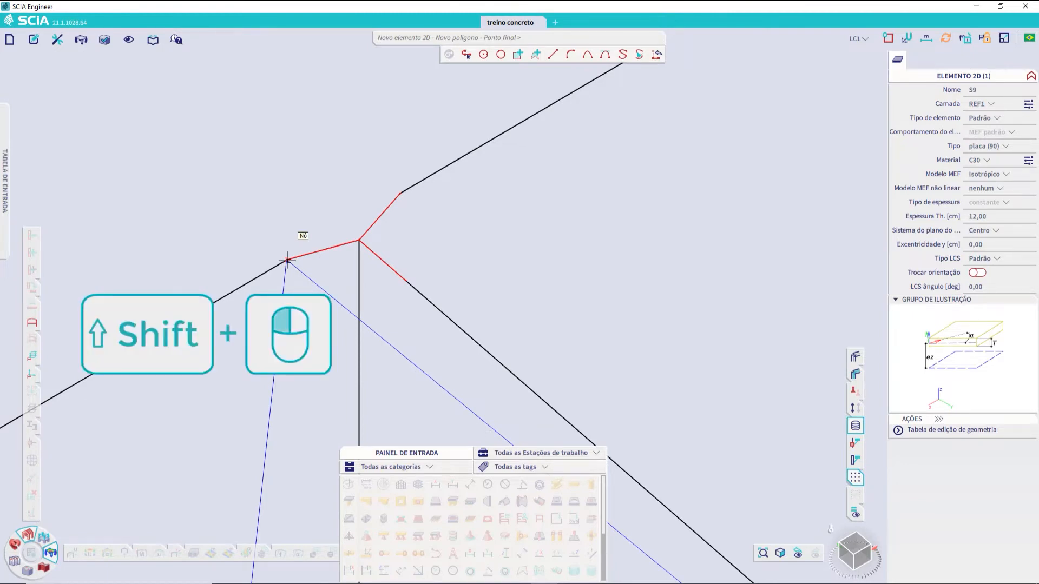
Step: Place two slab corners where the outer beam axis crosses the column lines, at 5,000;10,050;3,000 m and above the end corner column
left_click(288, 260, "shift")
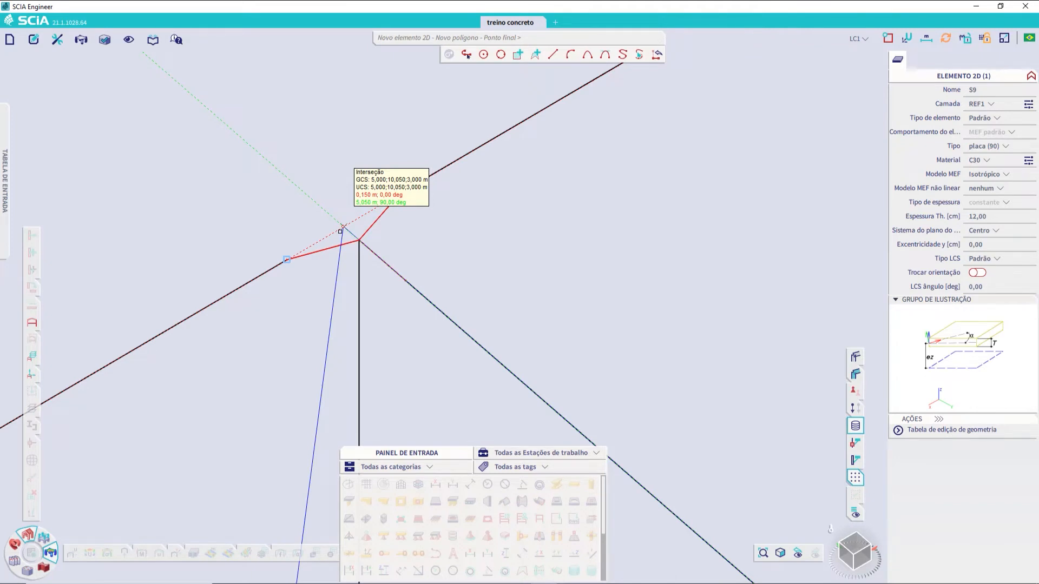
left_click(342, 229)
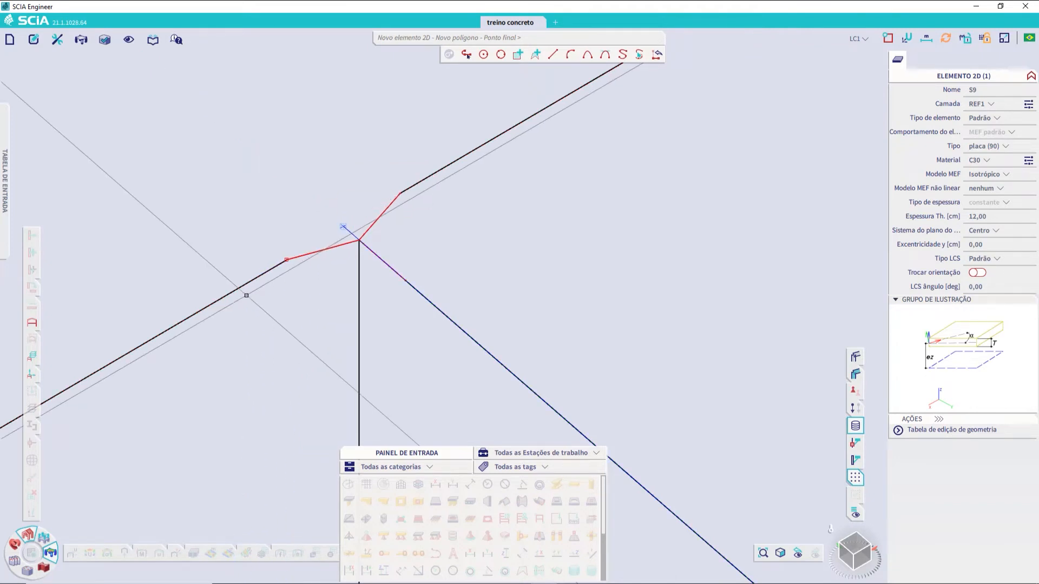
scroll(181, 325, "down", 3)
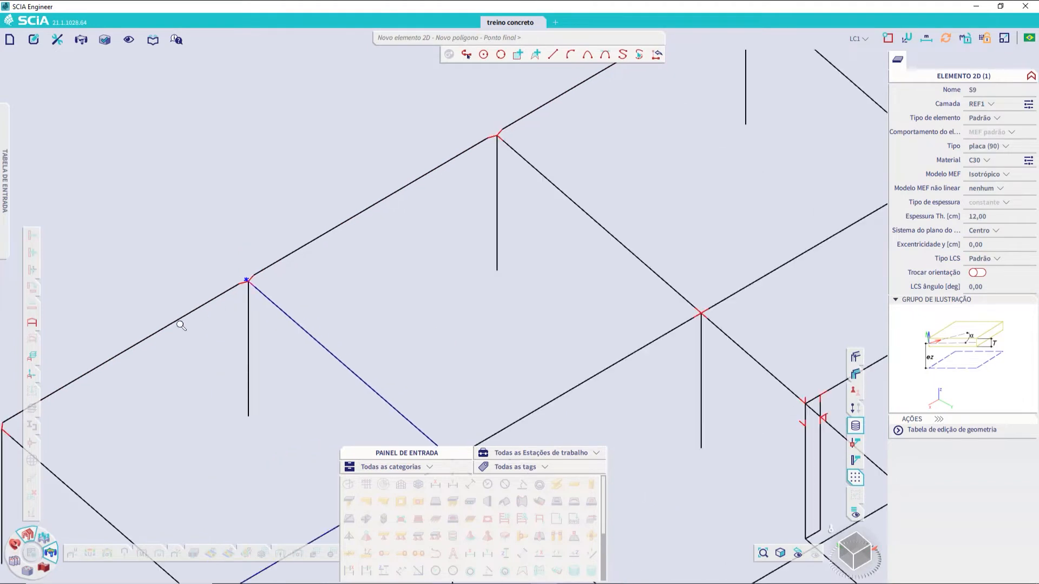
middle_click_drag(181, 325, 297, 336)
scroll(352, 295, "up", 5)
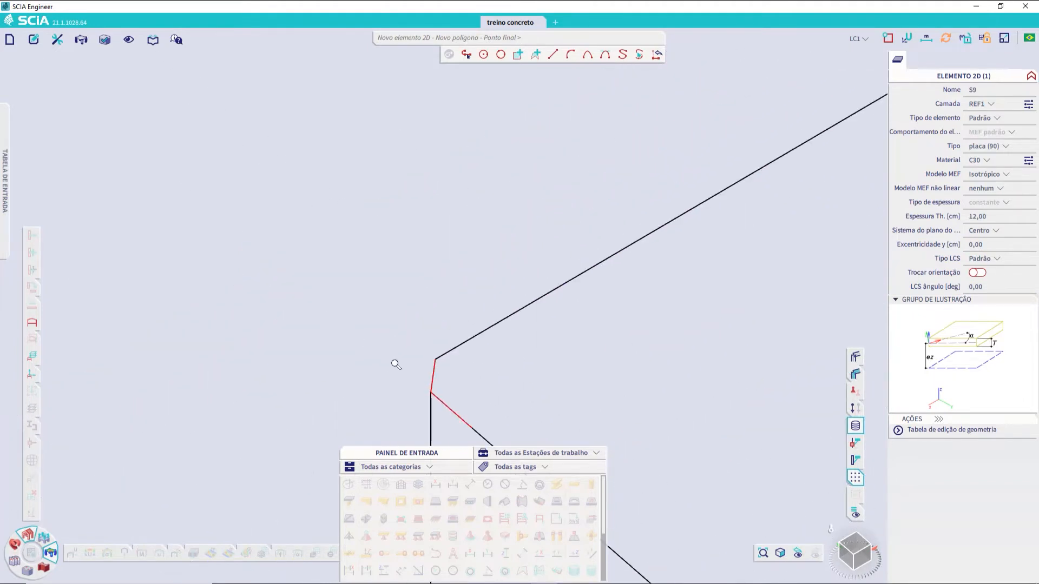
middle_click_drag(379, 355, 336, 290)
scroll(336, 290, "up", 3)
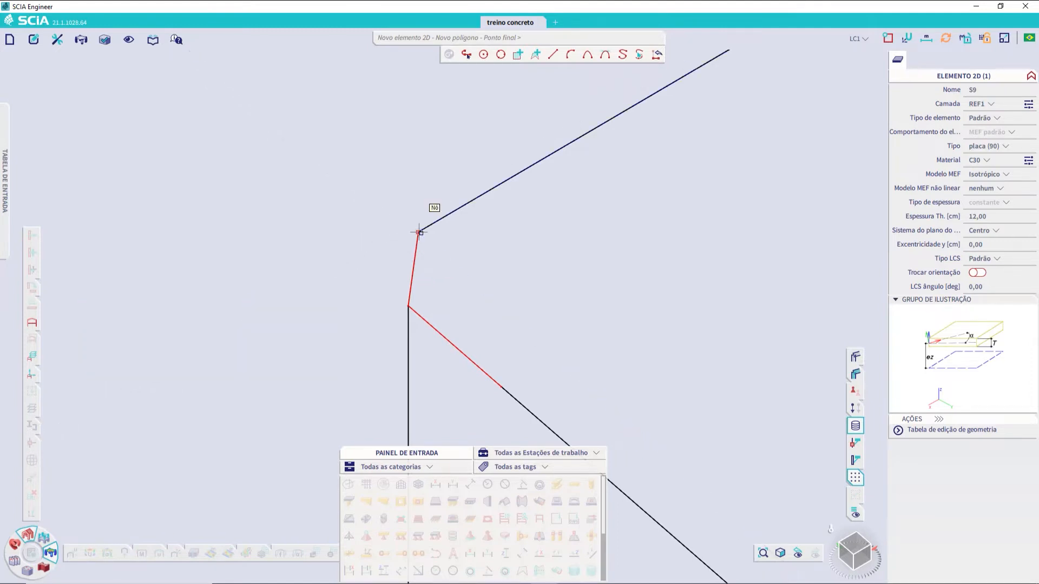
left_click(408, 306, "shift")
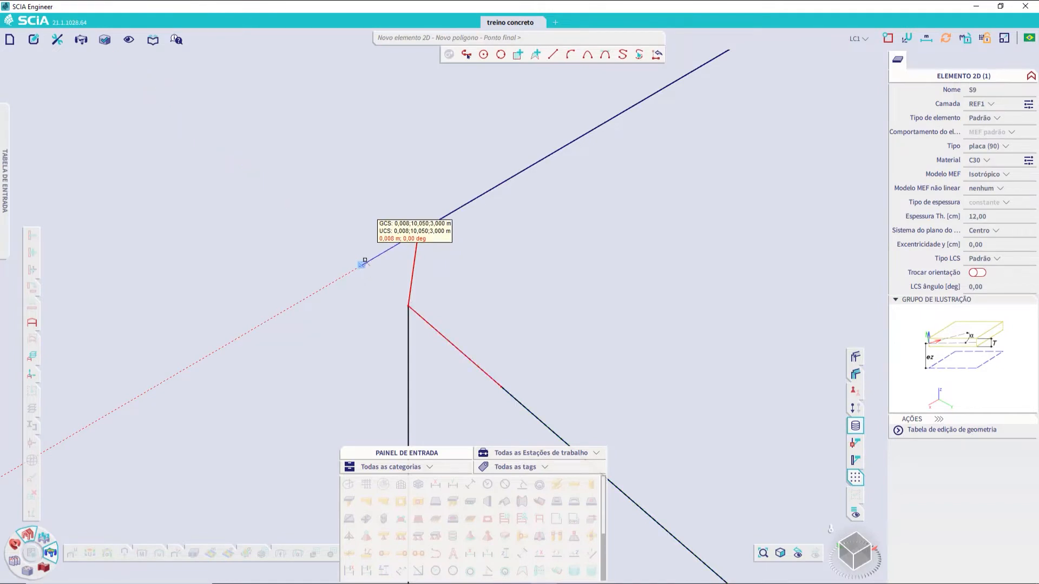
scroll(362, 262, "down", 5)
scroll(361, 261, "down", 2)
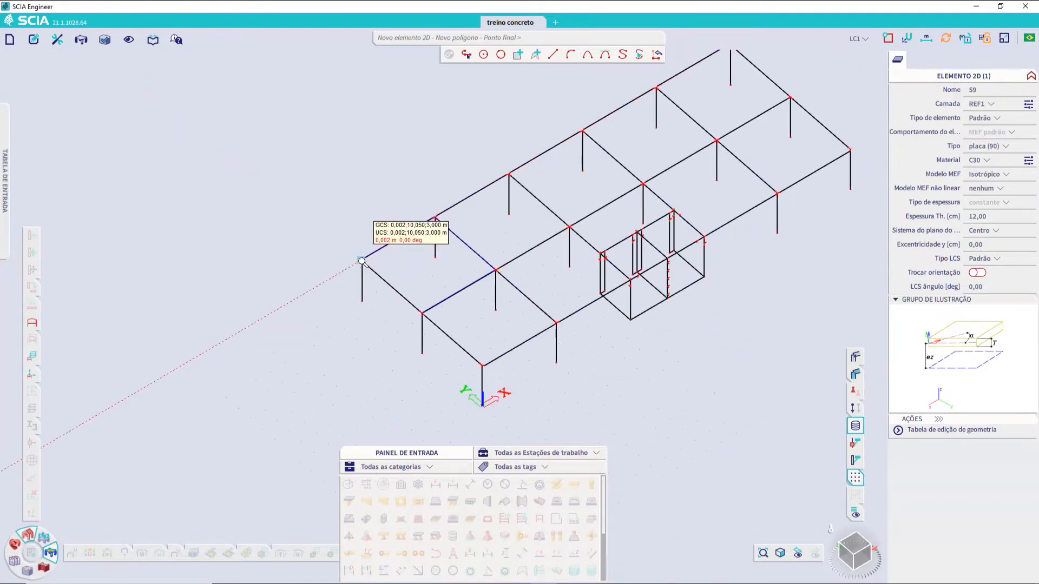
left_click(361, 261)
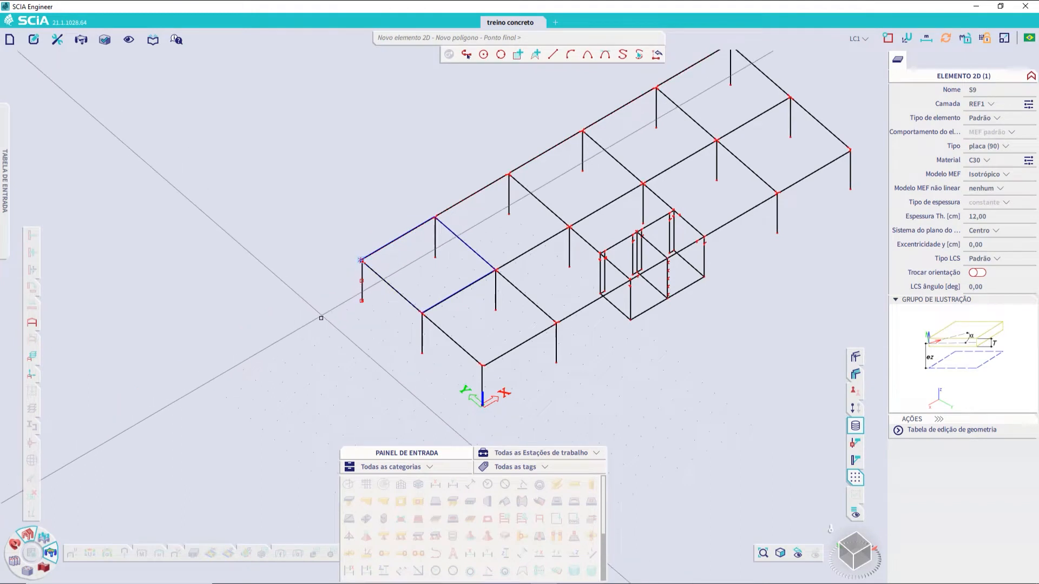
Step: Place the last corner at the middle edge column's top and finish the 12 cm C30 slab in the rear corner bay
scroll(346, 294, "up", 4)
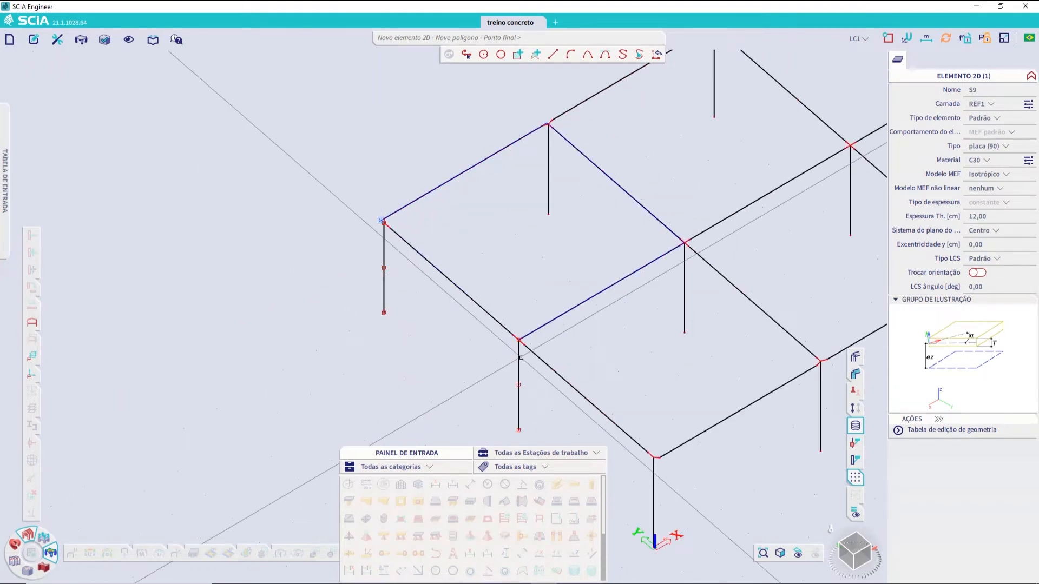
left_click(518, 341)
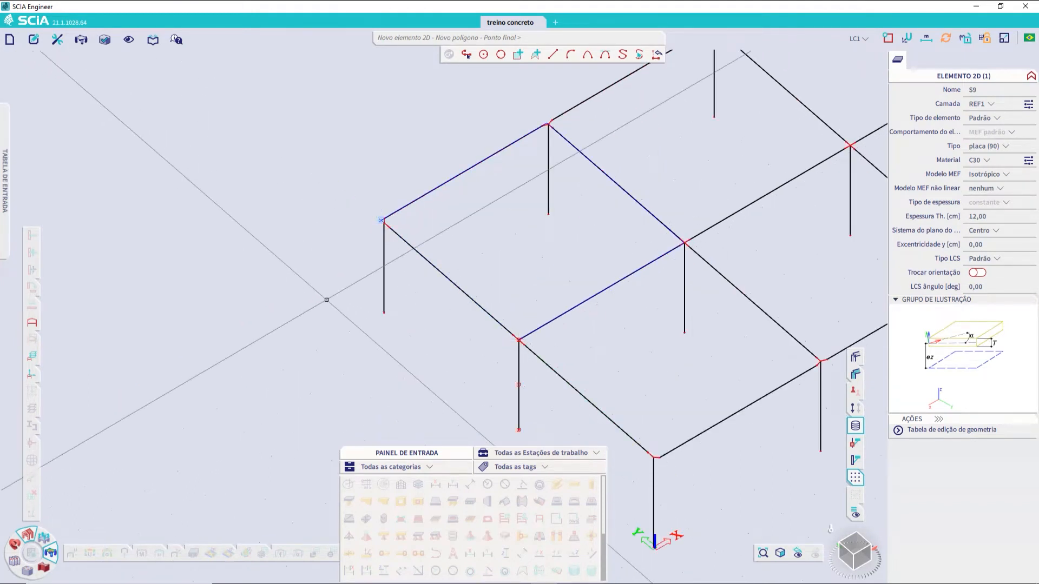
key("Escape")
key("Escape")
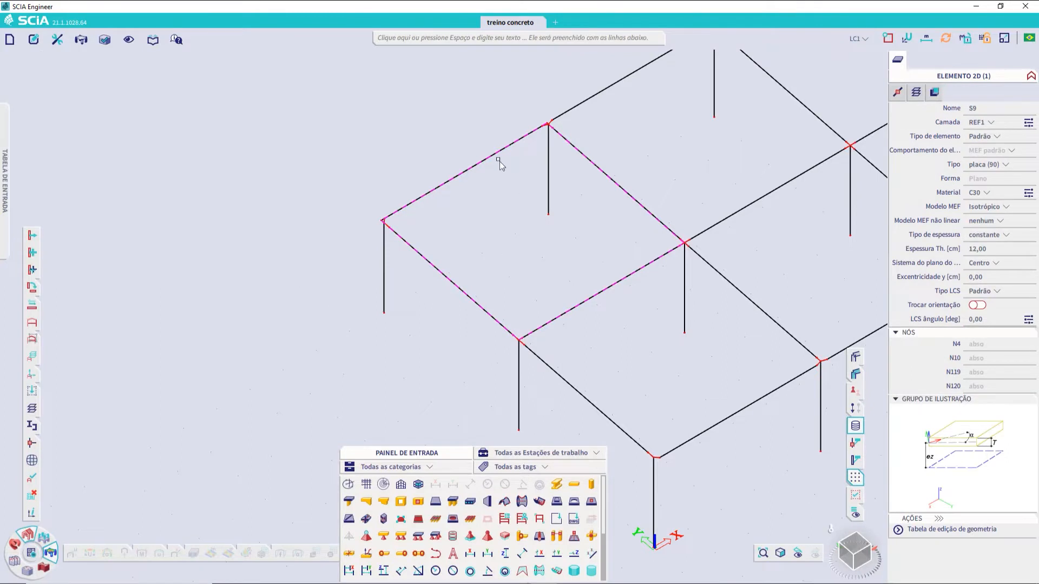
Step: Inspect the new slab with shading and volumes displayed, and return the model to the wireframe view
left_click(856, 374)
left_click(856, 374)
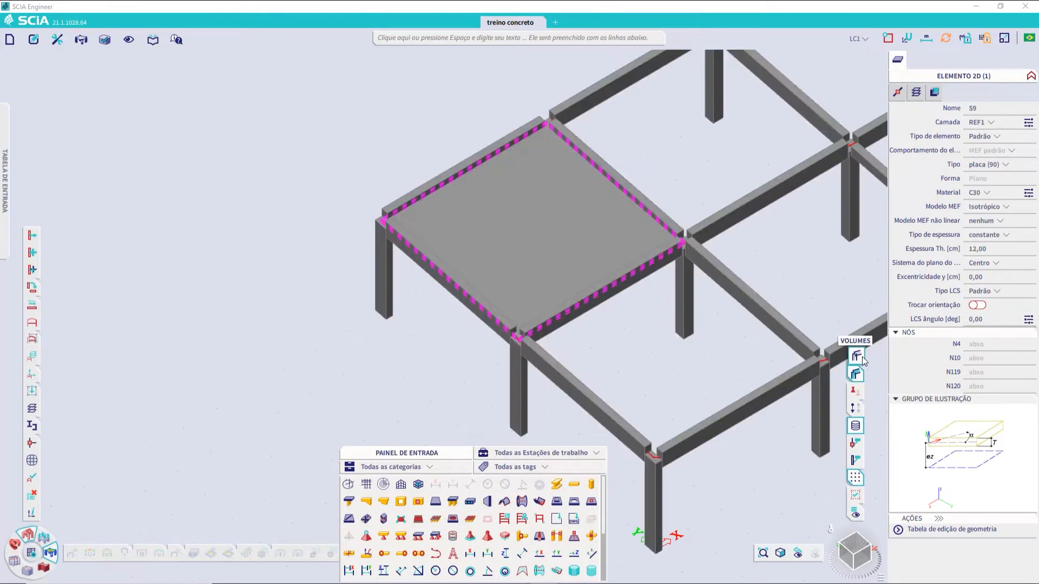
left_click(860, 358)
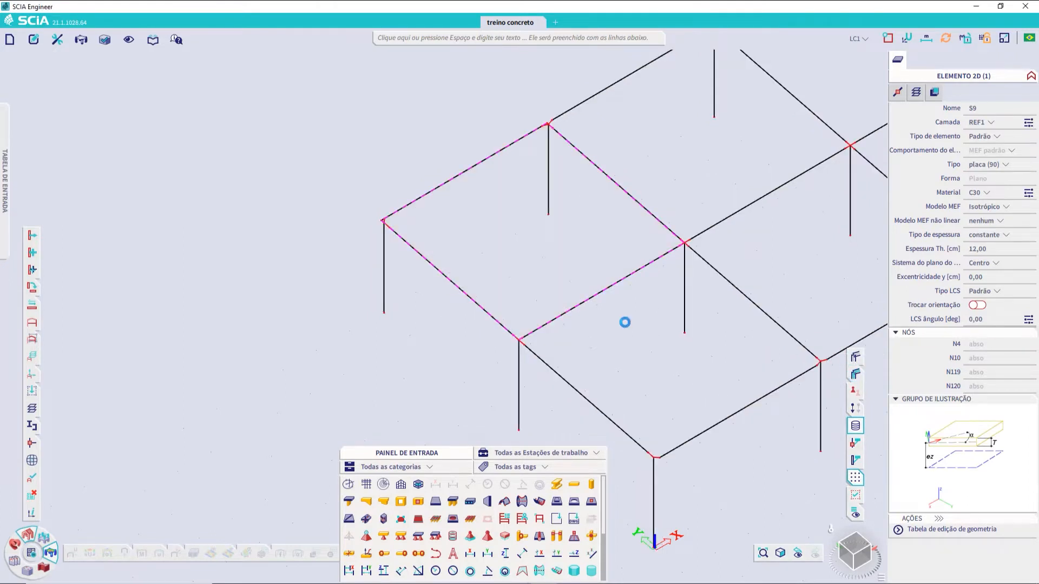
Step: Copy the slab with its additional data into the second rear-row bay, using the column-top beam intersections as base and end points
middle_click_drag(651, 352, 575, 309)
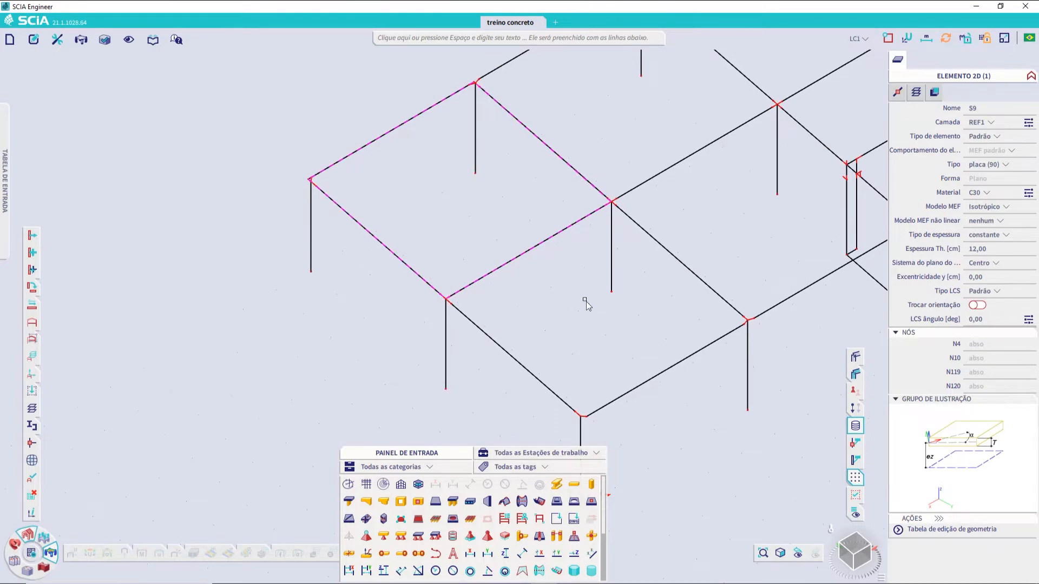
left_click(31, 251)
scroll(385, 366, "up", 5)
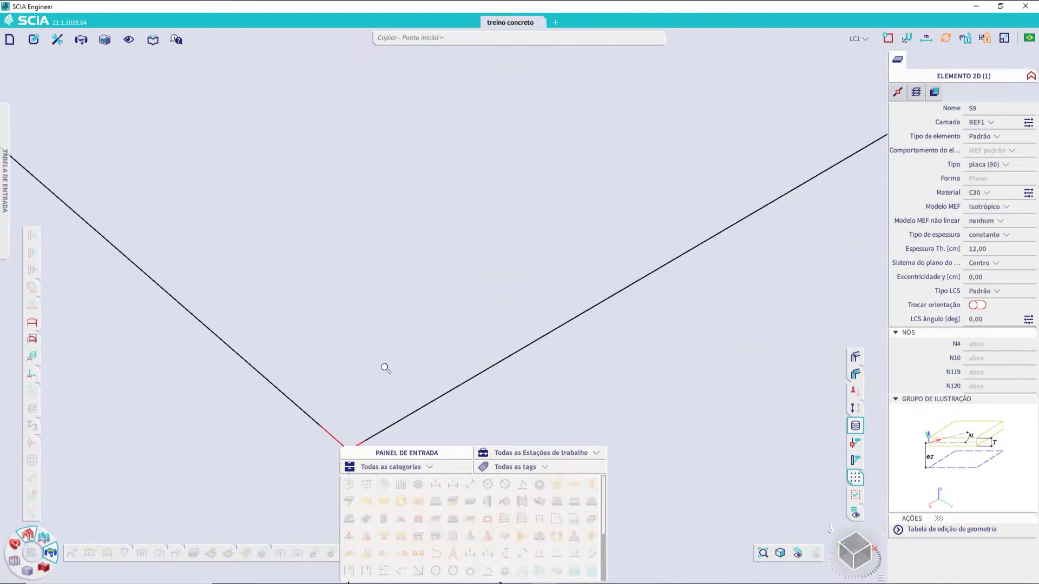
middle_click_drag(341, 295, 319, 156)
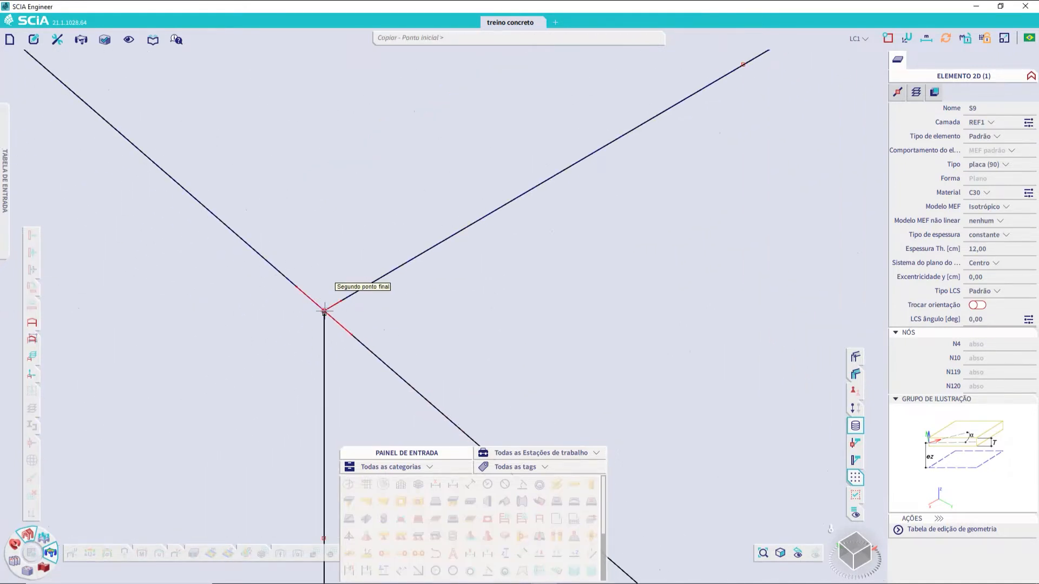
left_click(323, 310)
scroll(526, 345, "down", 5)
scroll(503, 330, "up", 6)
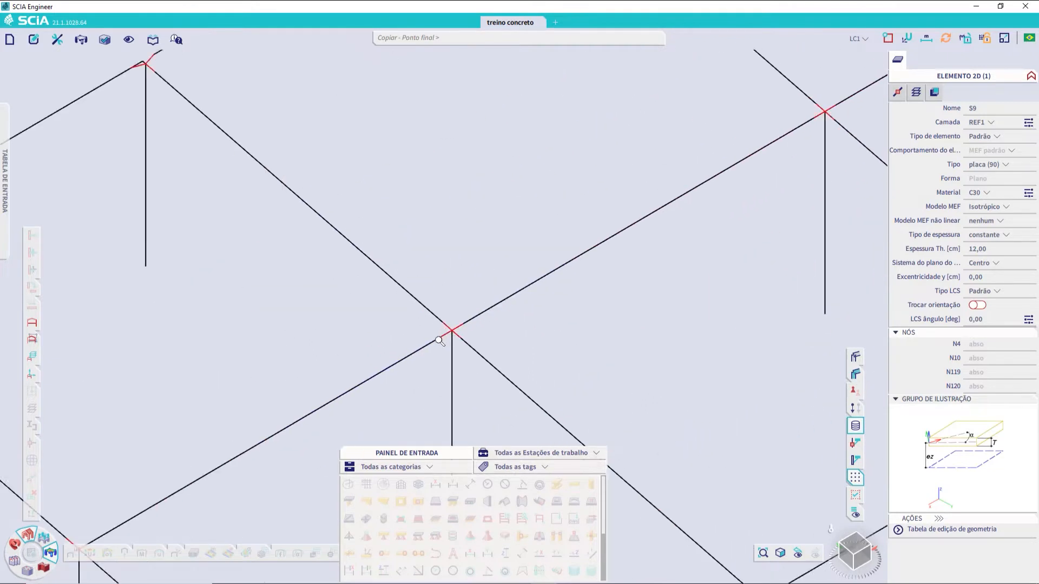
left_click(512, 295)
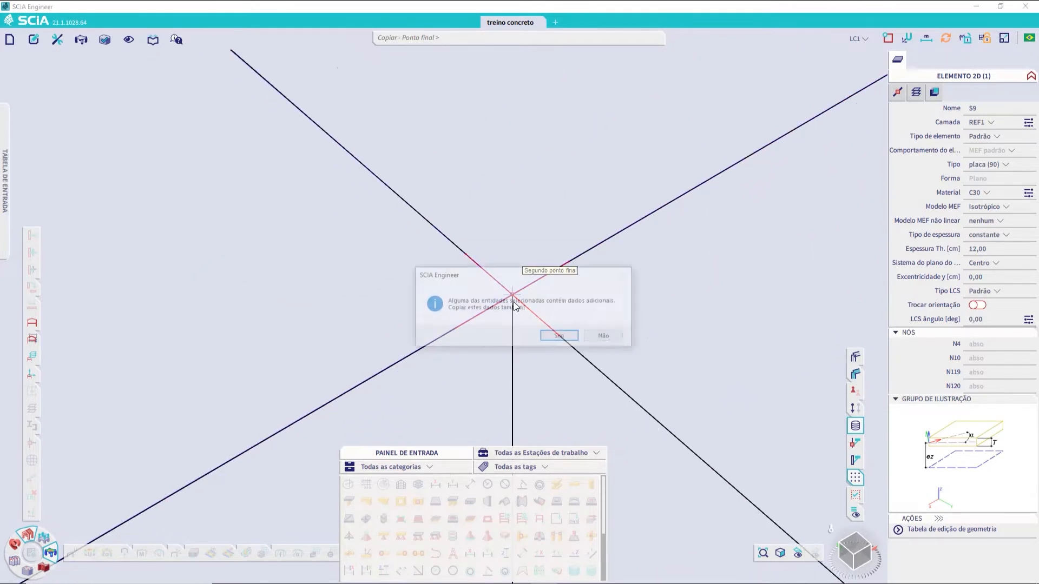
left_click(560, 336)
Step: Place a slab copy in the fourth rear-row bay from its inner column-top node, and turn on surface shading
scroll(436, 343, "down", 5)
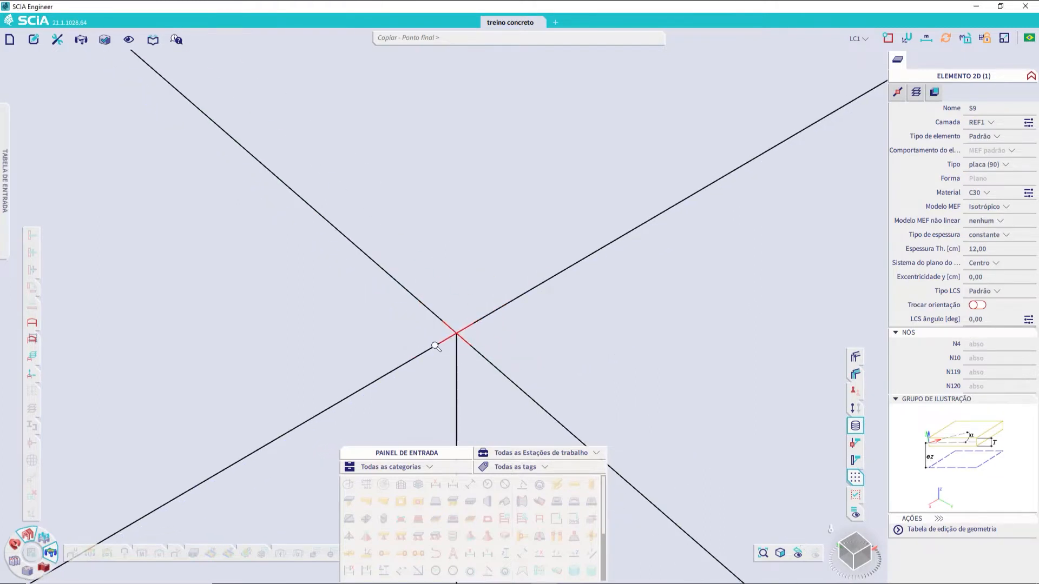
scroll(535, 274, "up", 3)
scroll(567, 271, "down", 1)
scroll(397, 292, "up", 5)
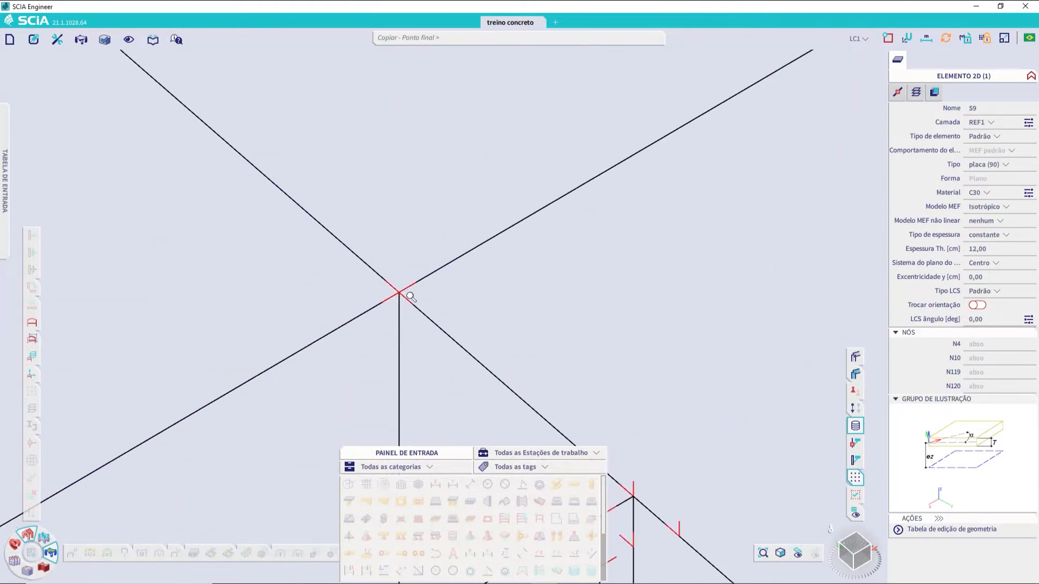
scroll(460, 341, "down", 5)
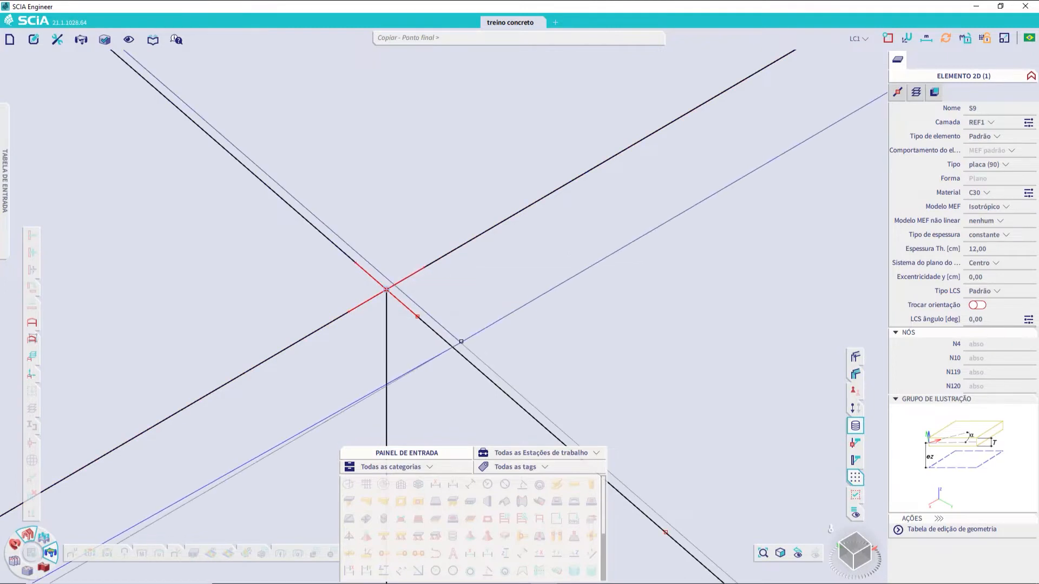
mouse_move(856, 374)
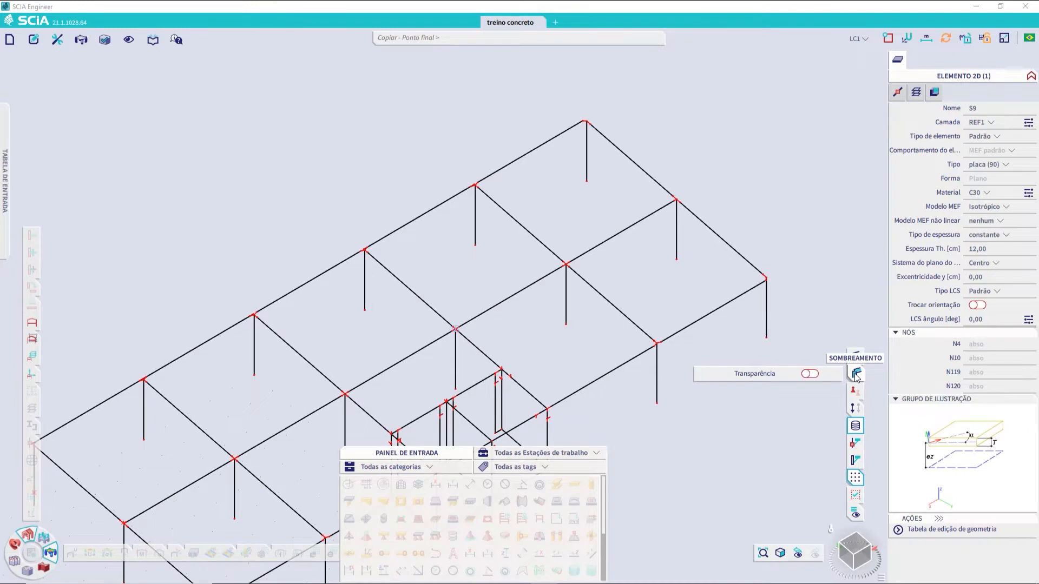
left_click(856, 374)
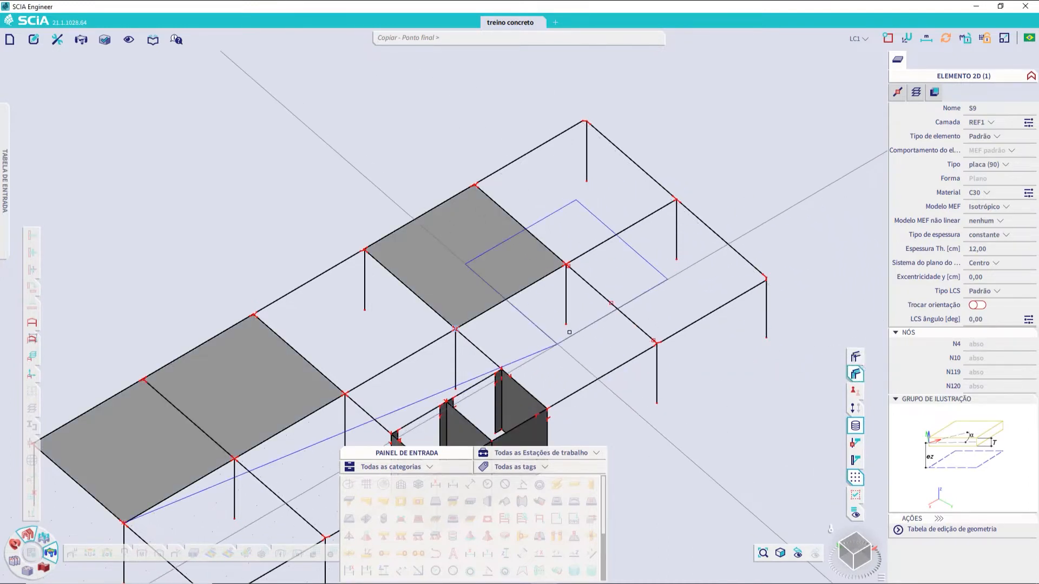
Step: Place a slab copy in the last rear-row bay, snapped to its inner column-top node
scroll(635, 251, "up", 2)
middle_click_drag(666, 227, 628, 283)
scroll(629, 276, "up", 5)
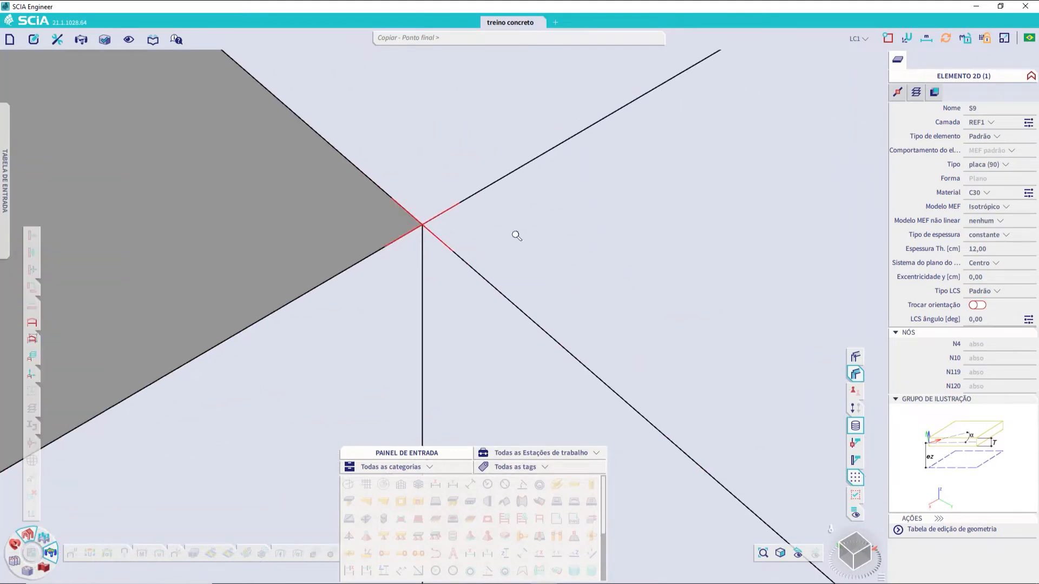
Step: Place a slab copy in the last front-row bay, aligning its corner with the column line and the outer beam axis through reference nodes
scroll(473, 287, "down", 8)
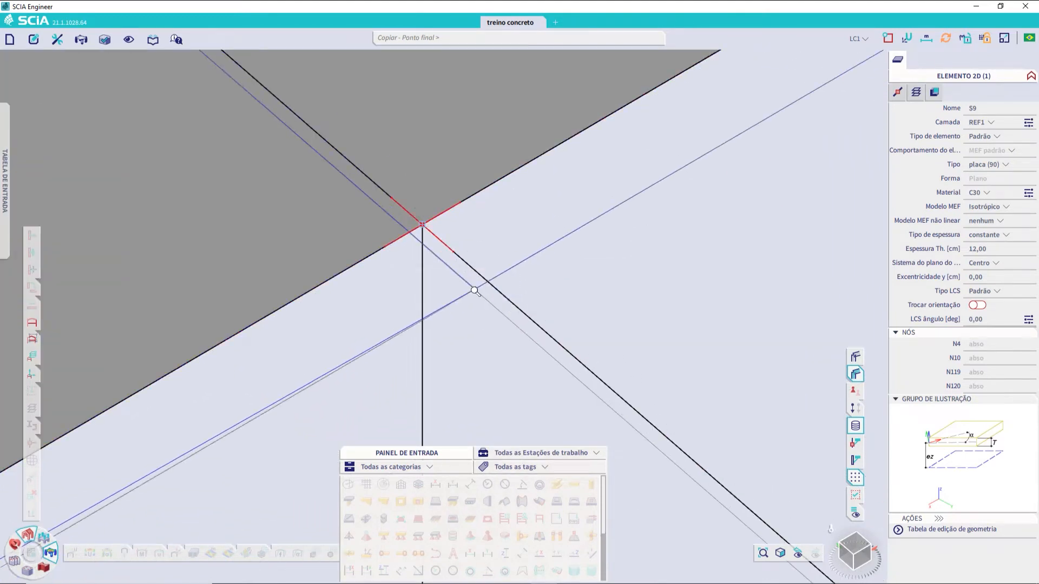
scroll(505, 304, "up", 8)
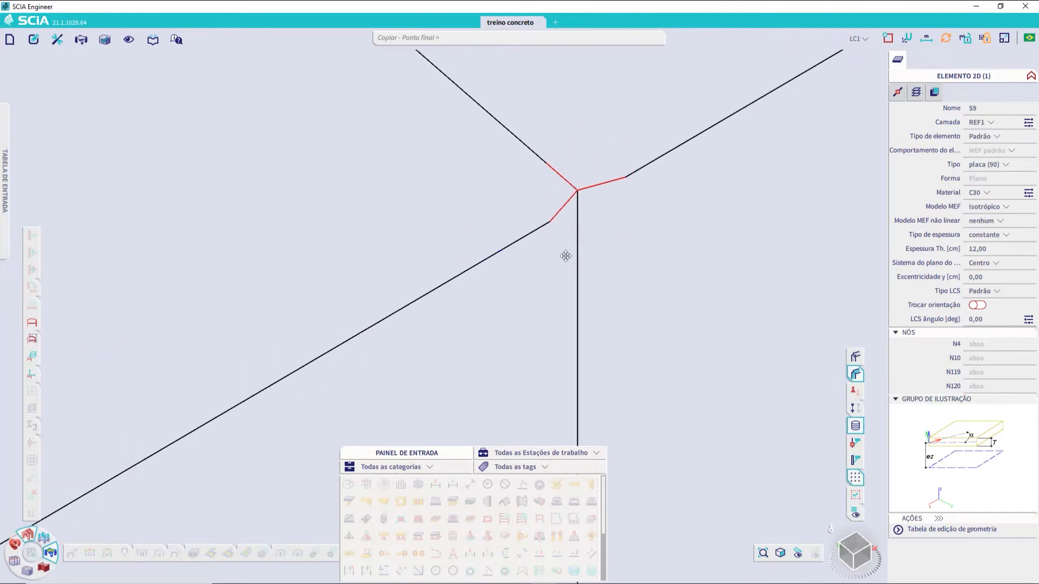
scroll(560, 254, "up", 3)
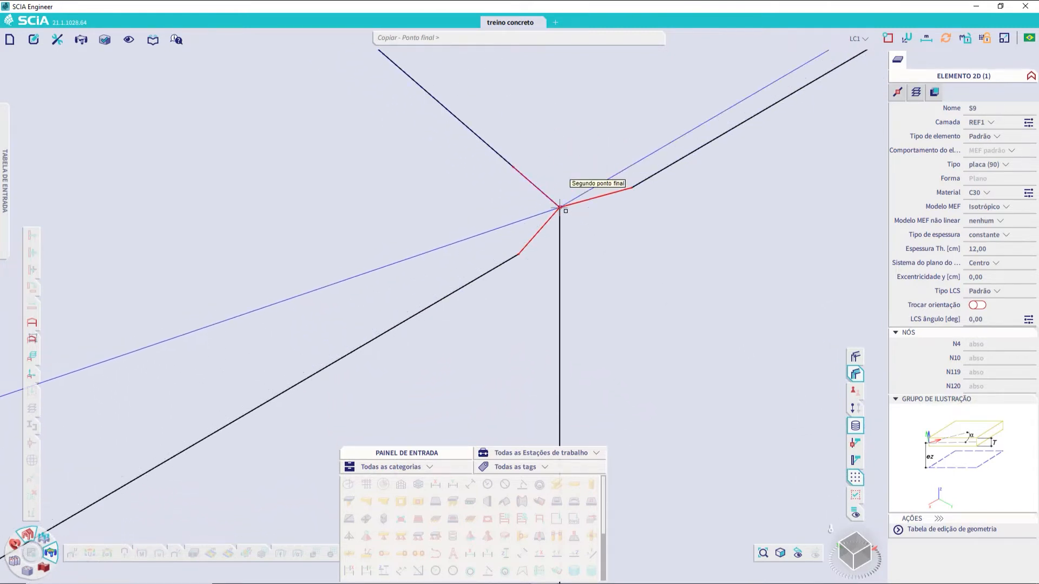
left_click(560, 207, "shift")
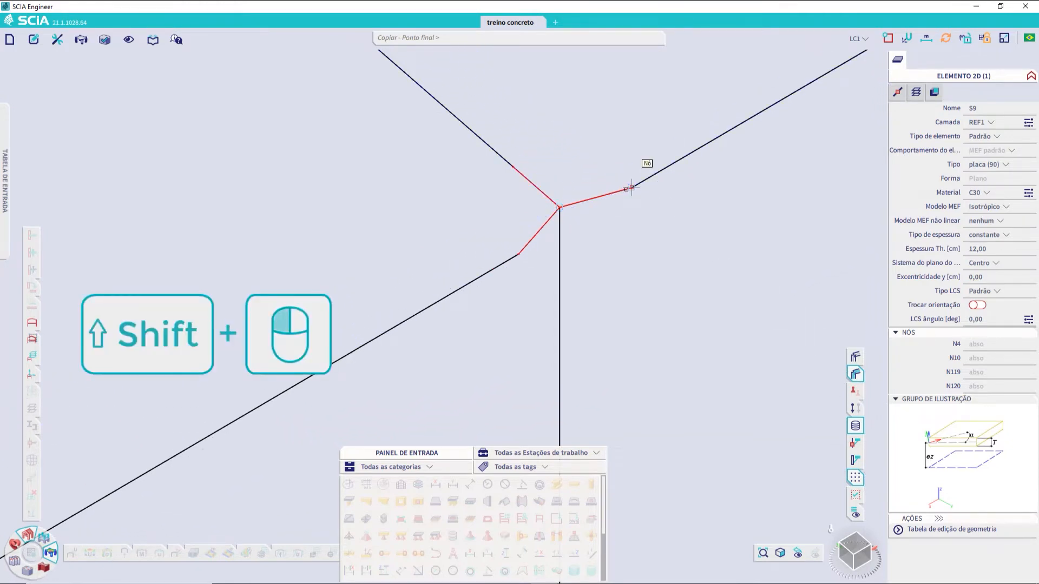
Step: Place a slab copy in the fourth front-row bay, snapped to the top outer corner node of the wall core
scroll(576, 218, "down", 5)
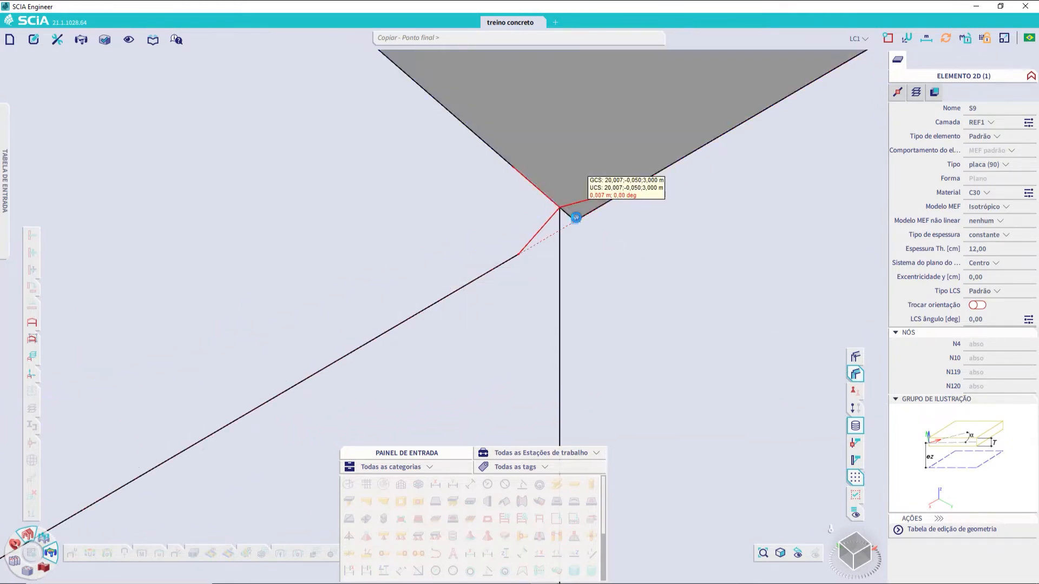
scroll(471, 311, "up", 6)
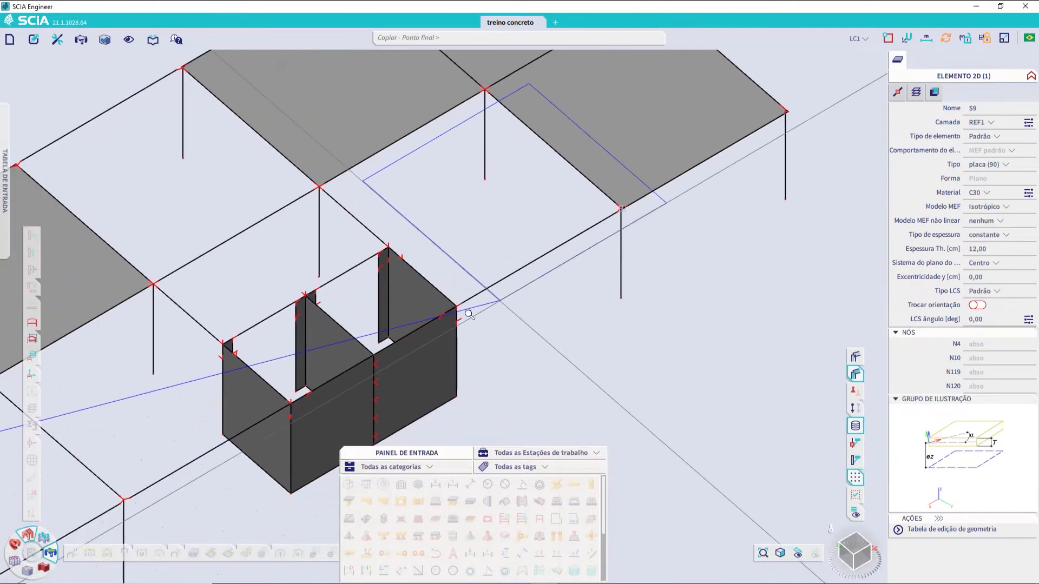
left_click(320, 290)
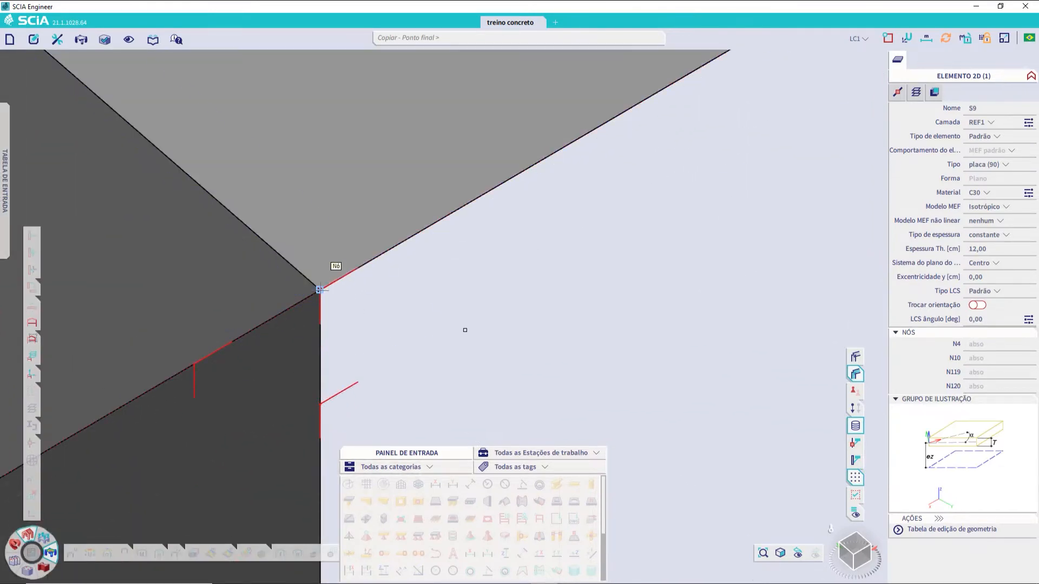
Step: Place a slab copy in the second front-row bay at the reference-line intersection 5,000;-0,050;3,000 m
scroll(464, 329, "down", 8)
scroll(355, 381, "up", 4)
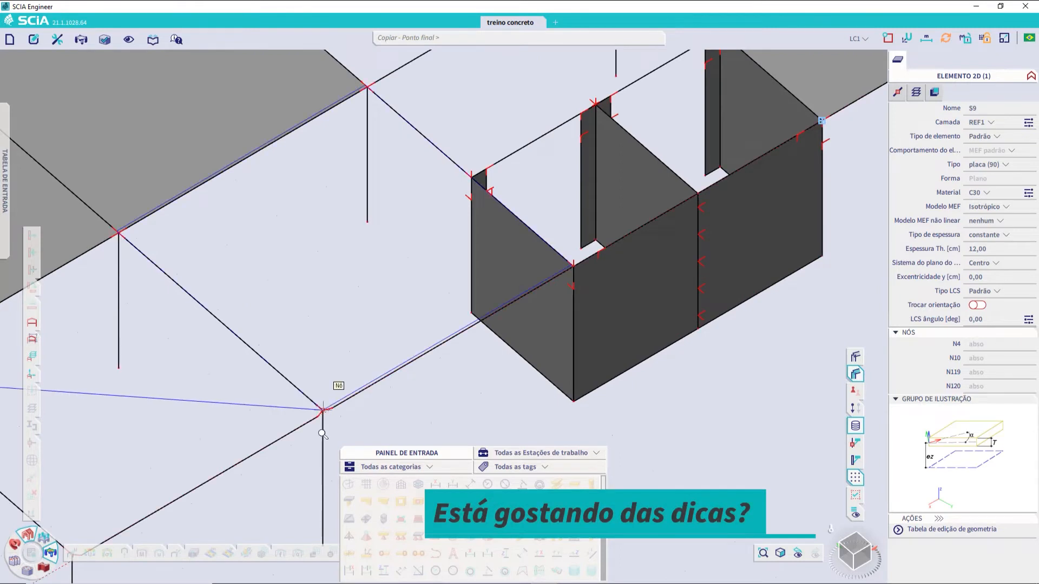
scroll(333, 428, "up", 5)
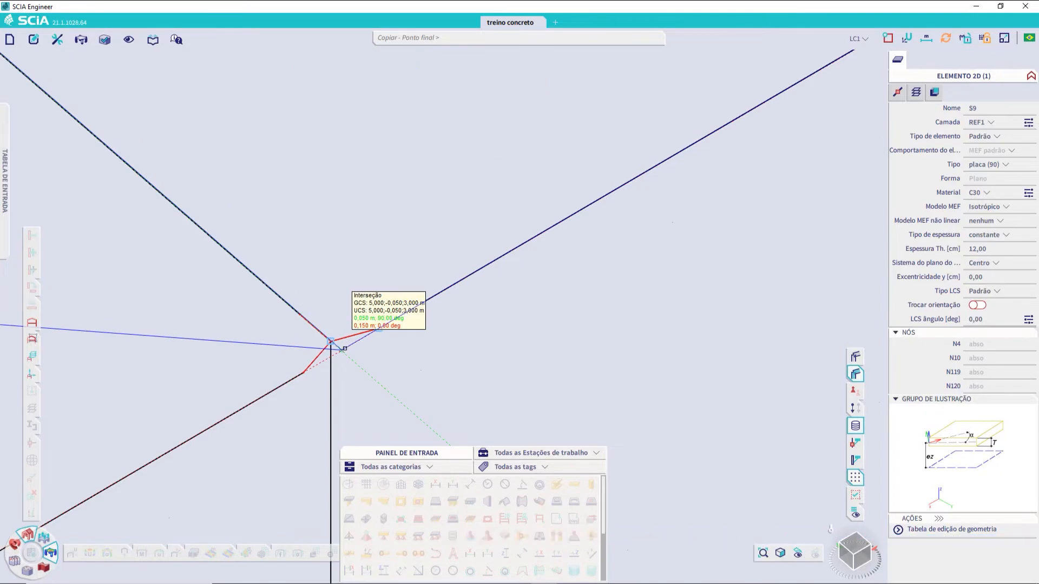
Step: Place a slab copy in the first front-row bay, aligning its corner through the reference nodes at the corner column, and finish copying
scroll(335, 346, "down", 5)
scroll(251, 352, "up", 5)
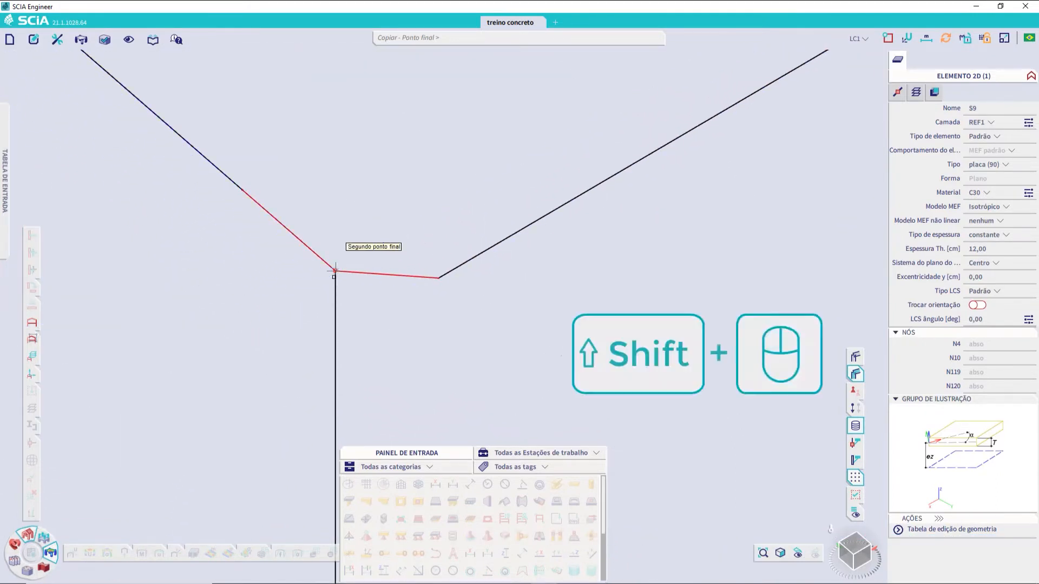
left_click(439, 279, "shift")
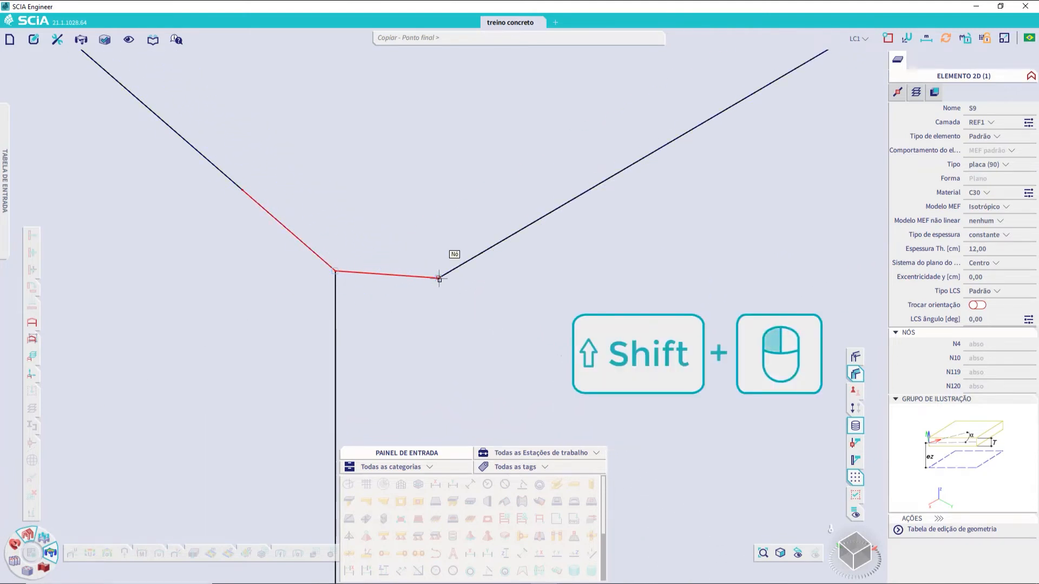
left_click(382, 310)
scroll(501, 312, "down", 10)
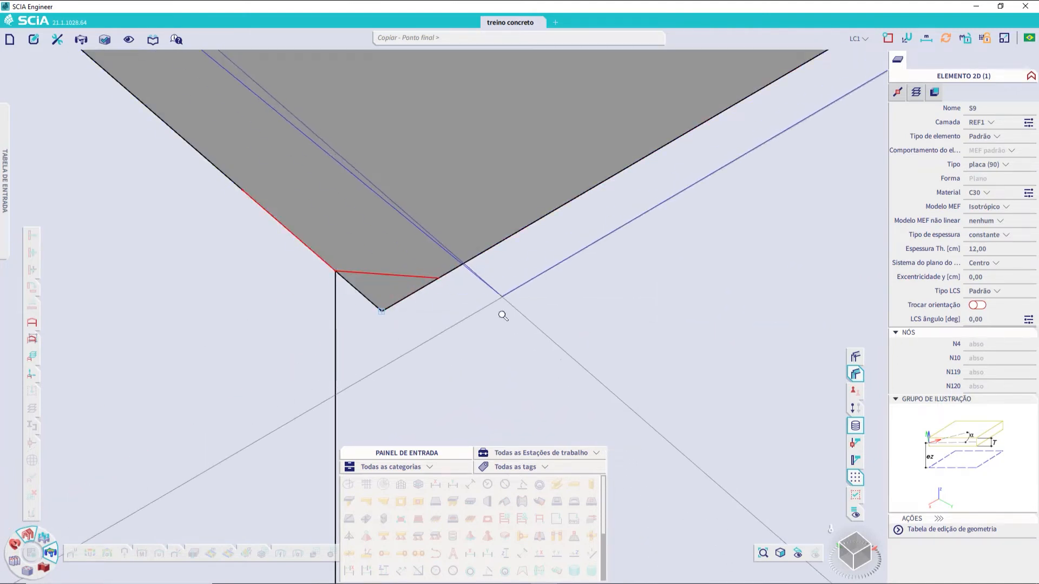
middle_click_drag(575, 378, 573, 377)
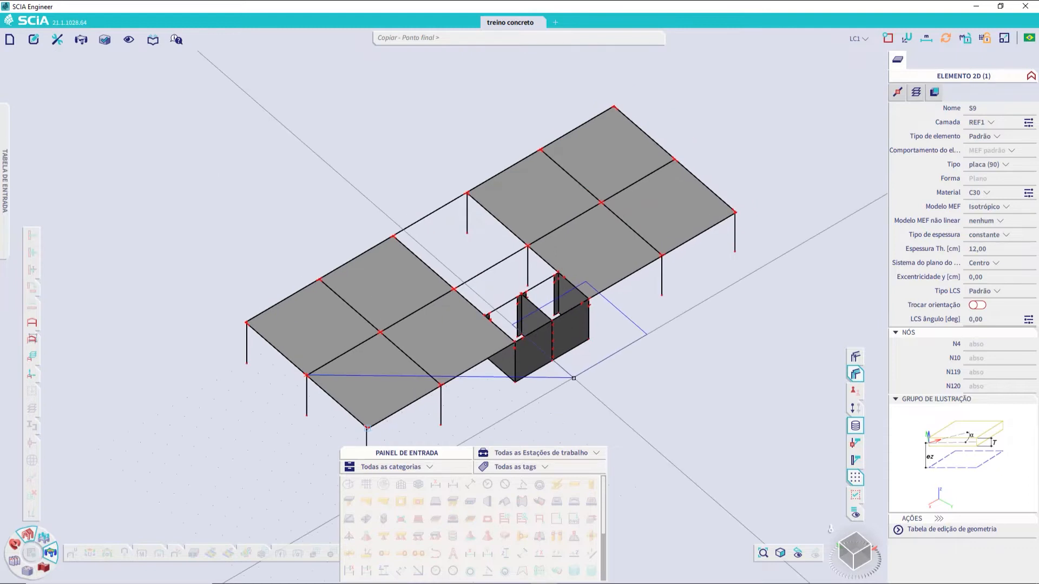
key("Escape")
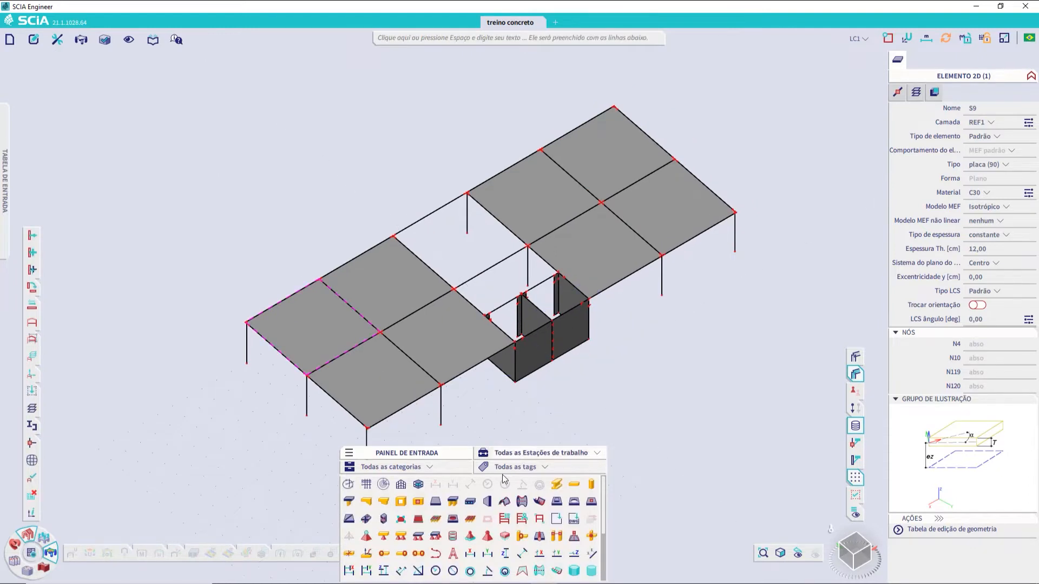
Step: Start a 12 cm C30 slab at the wall core's inner corner node and run its first edge to the nearest middle-axis column-line node
left_click(441, 504)
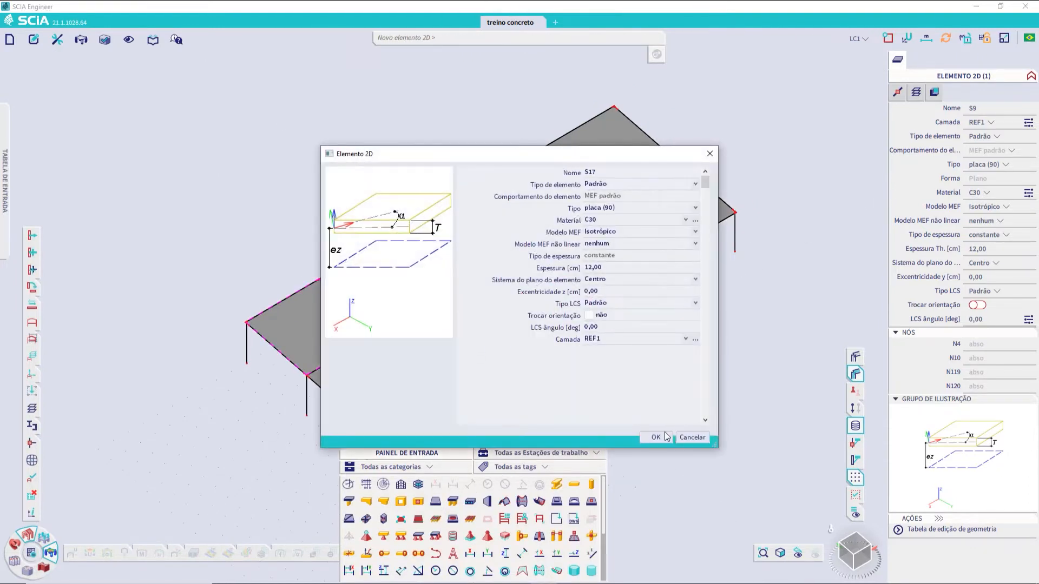
left_click(655, 437)
scroll(520, 346, "up", 6)
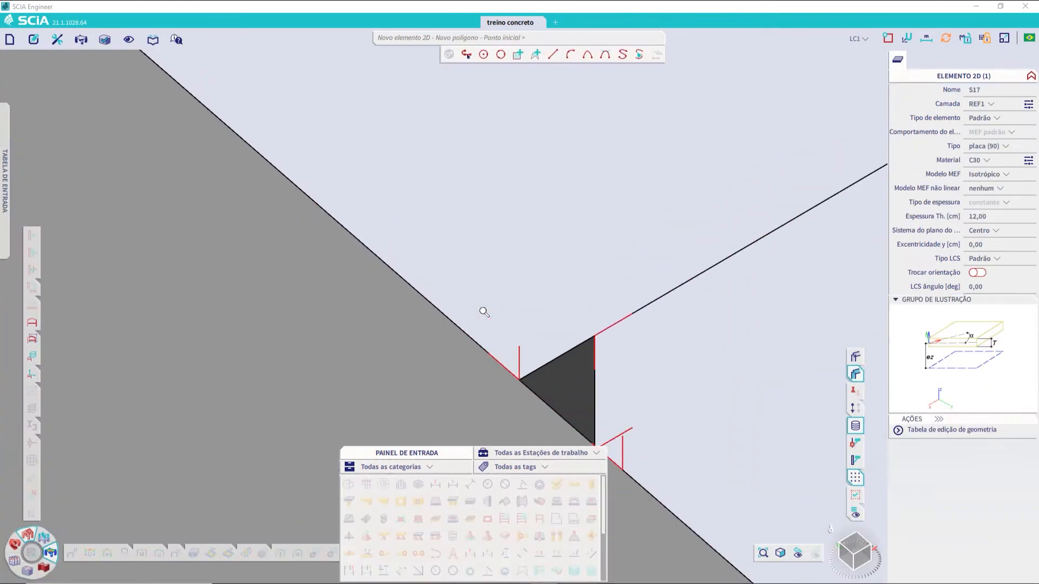
left_click(518, 379)
scroll(514, 227, "down", 4)
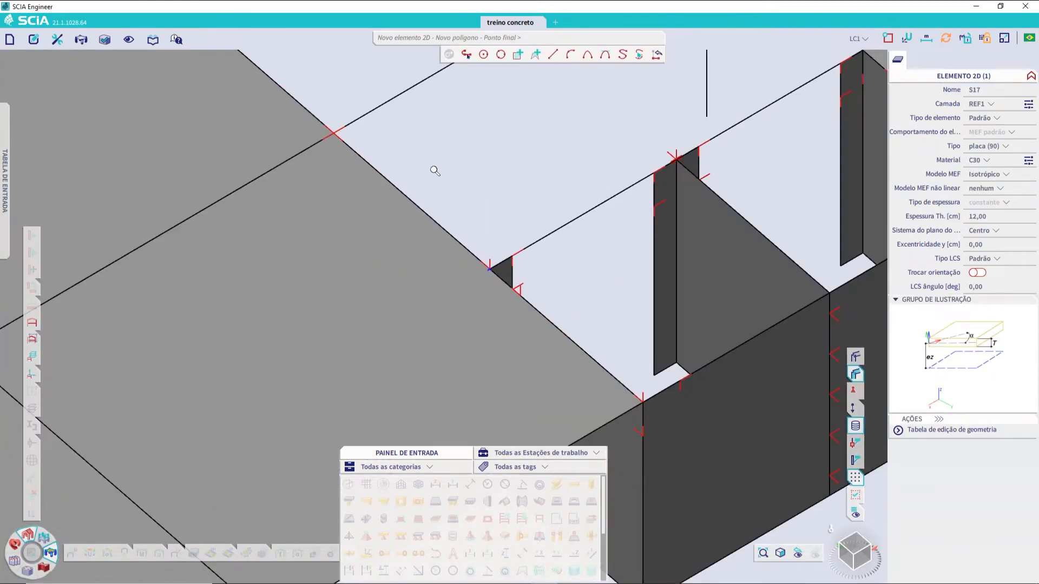
scroll(392, 309, "up", 4)
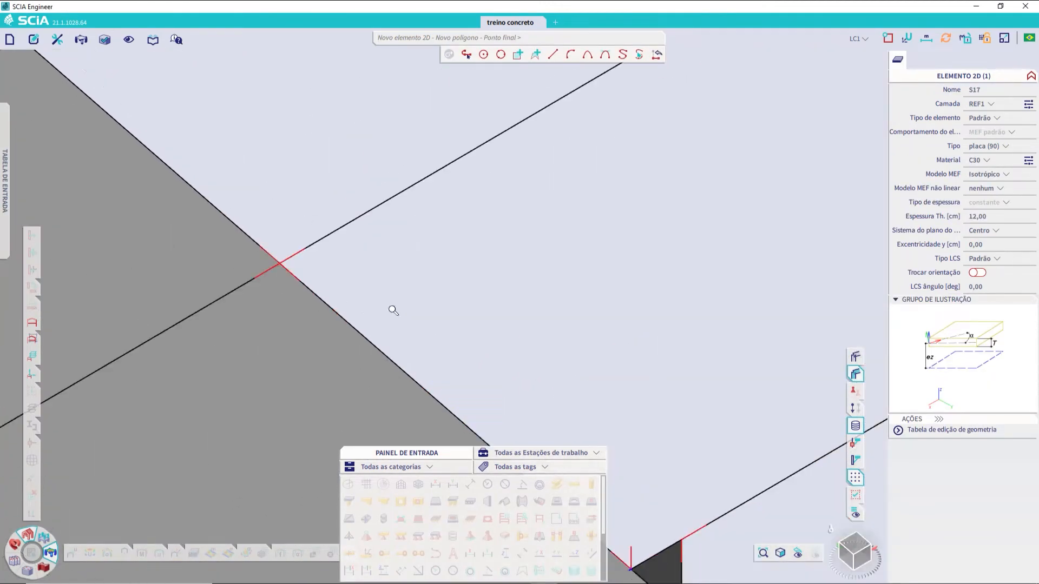
left_click(280, 263)
Step: Complete the slab outline through the opposite middle-axis column-top node and the far inner corner node of the wall core
scroll(541, 258, "down", 5)
scroll(427, 340, "up", 5)
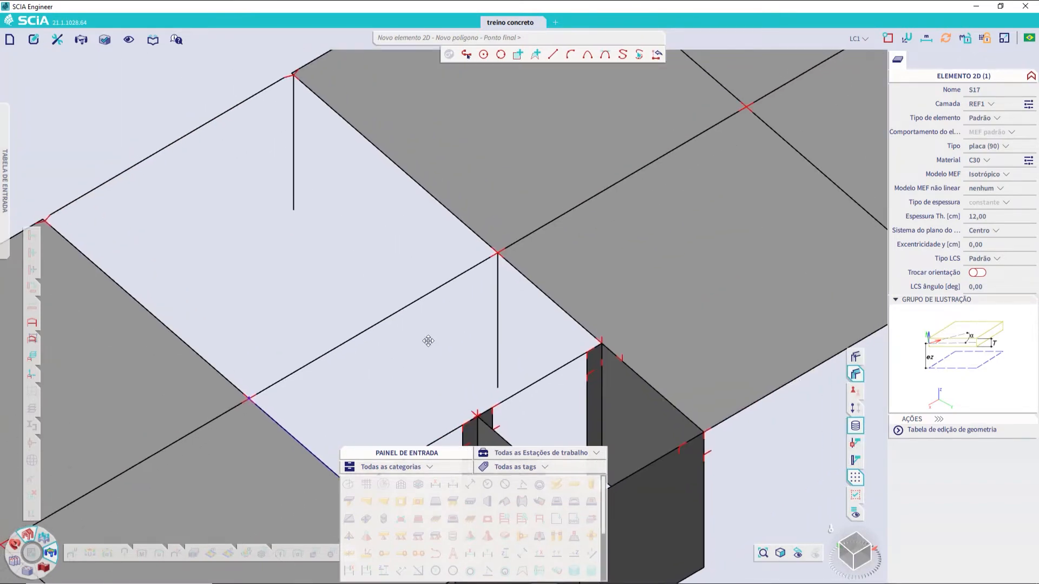
scroll(516, 259, "up", 2)
left_click(517, 143)
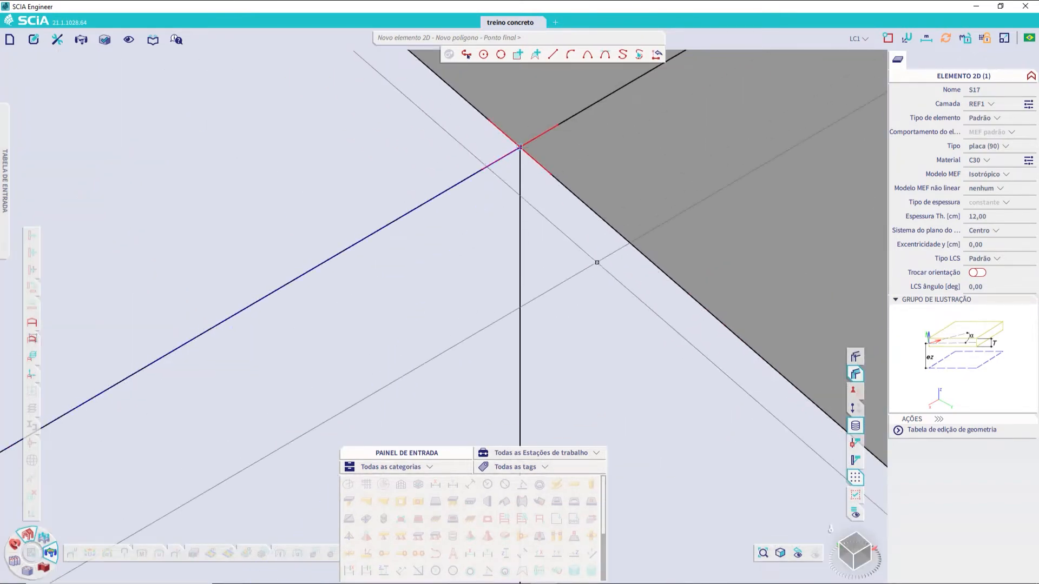
scroll(606, 273, "down", 6)
scroll(661, 320, "up", 6)
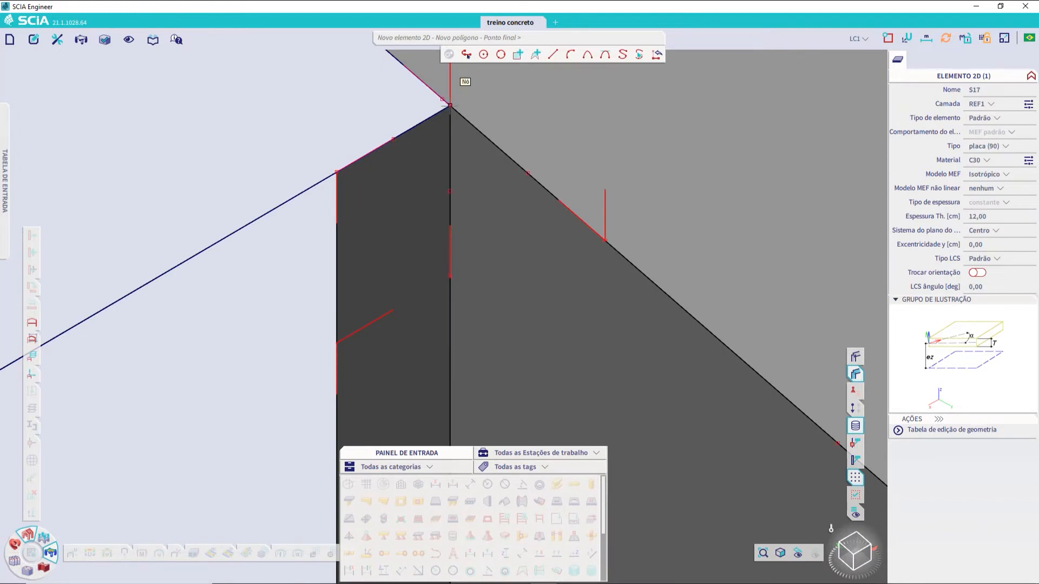
scroll(213, 204, "down", 6)
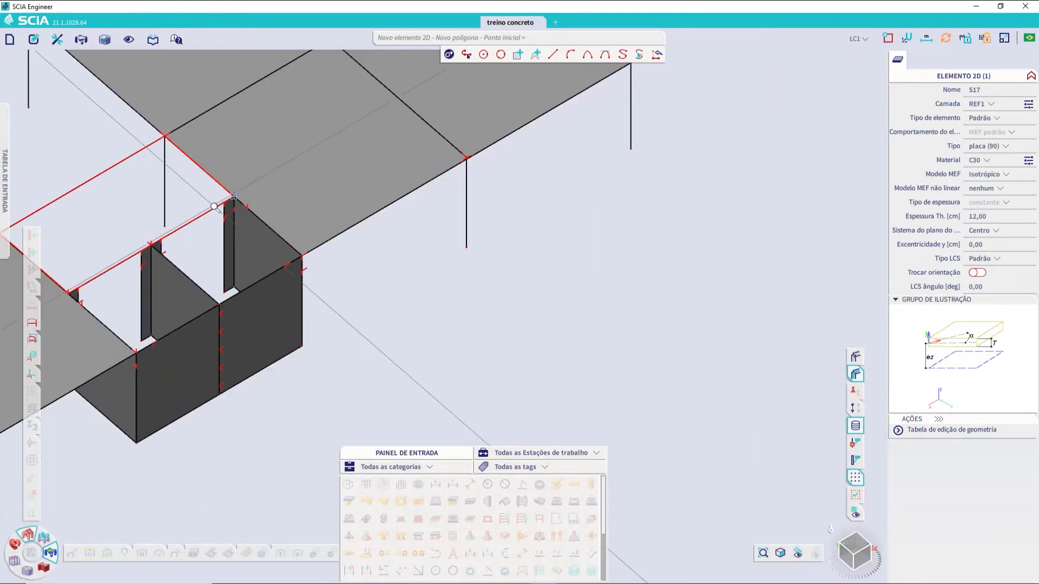
left_click(215, 207)
key("Escape")
key("Escape")
scroll(182, 233, "down", 6)
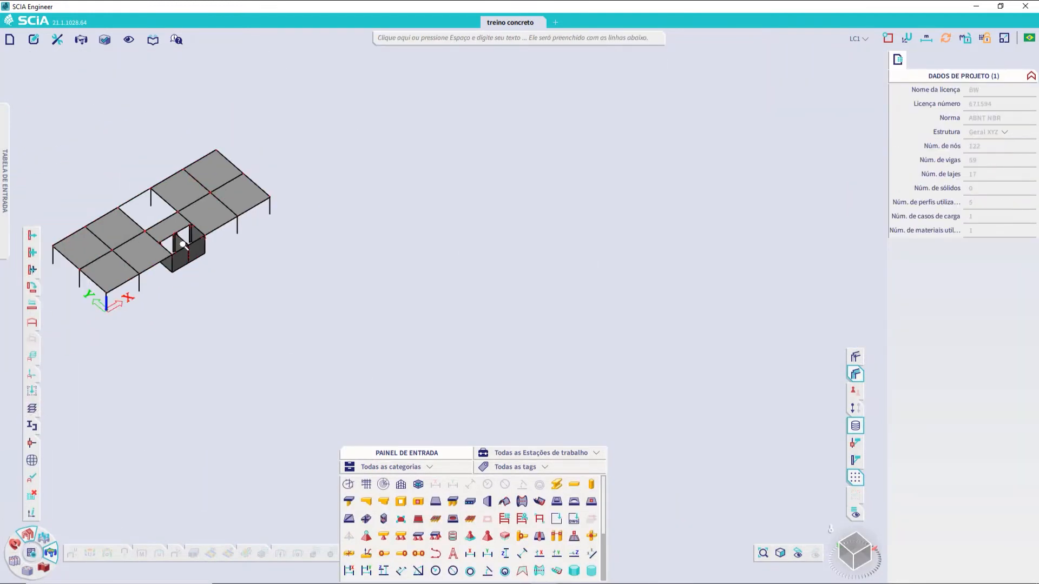
Step: Turn on the volume display of the members and examine the floor slabs, beams and wall core
middle_click_drag(196, 254, 389, 301)
scroll(308, 299, "up", 4)
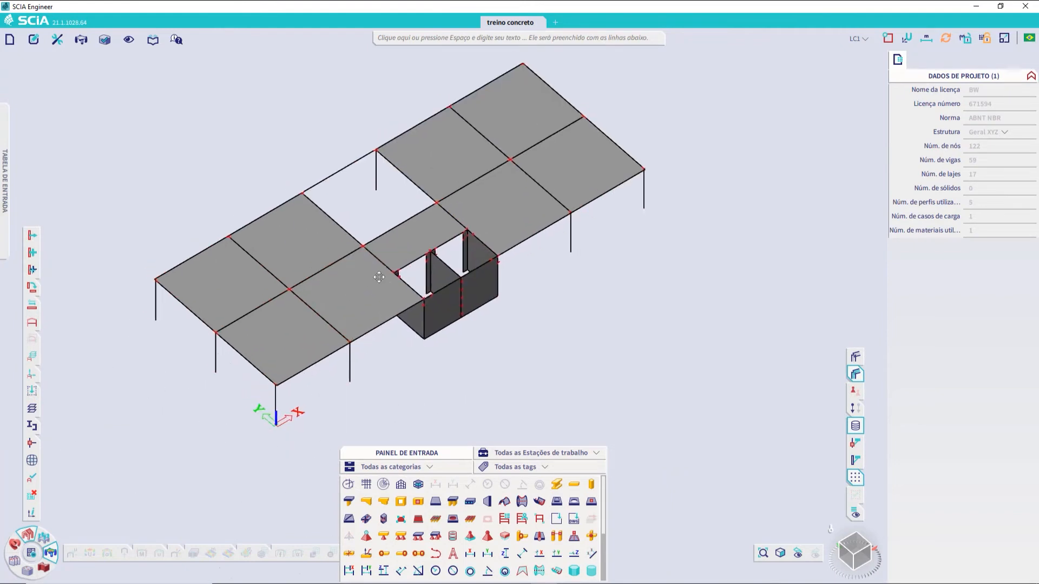
left_click(855, 357)
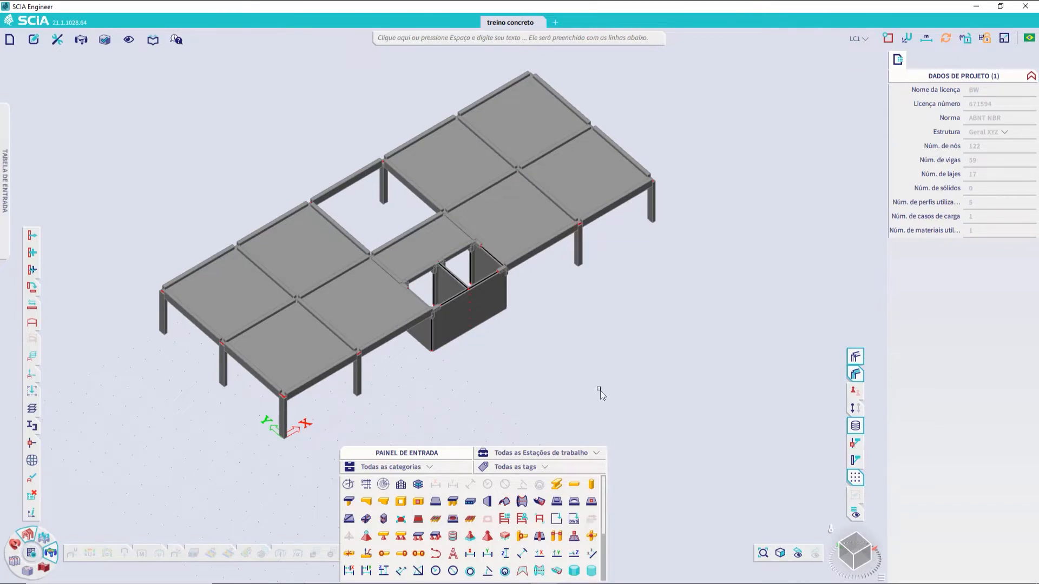
mouse_move(508, 371)
right_mouse_down("ctrl")
mouse_move(597, 346)
mouse_move(605, 322)
mouse_move(517, 374)
mouse_move(493, 371)
right_mouse_up("ctrl")
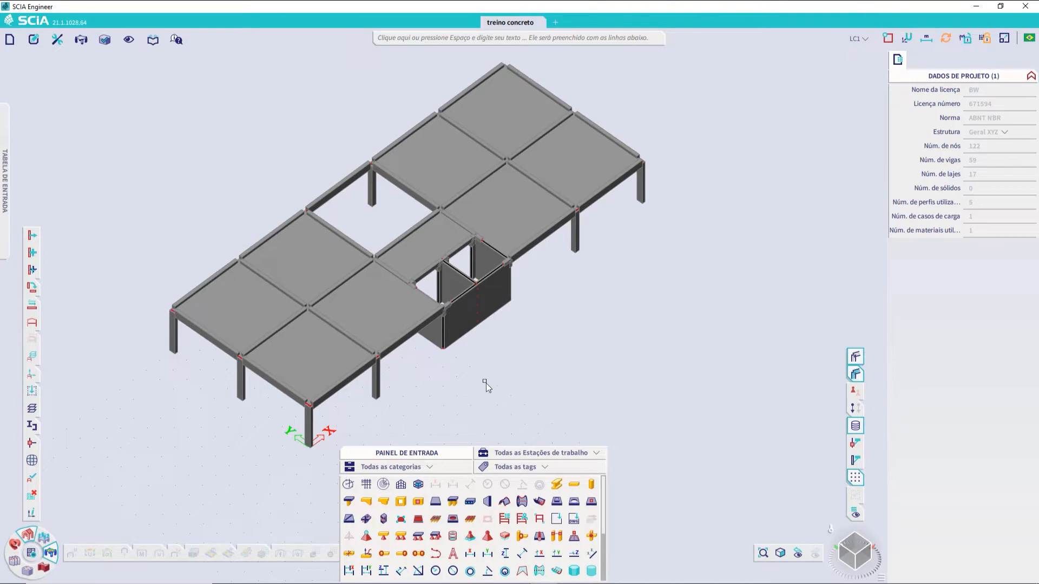
right_click_drag(476, 395, 442, 374, "shift")
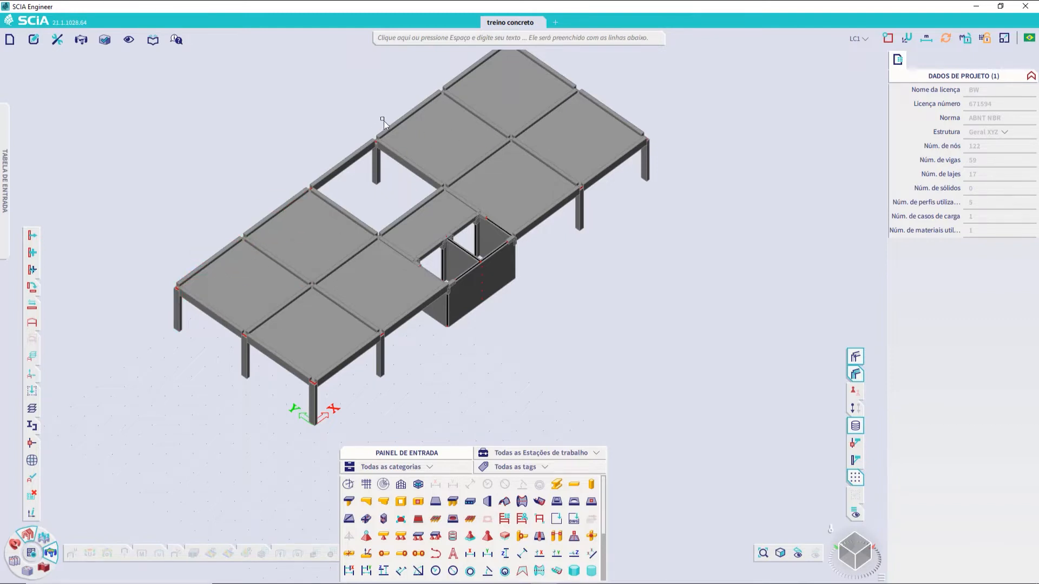
middle_click_drag(373, 326, 339, 314)
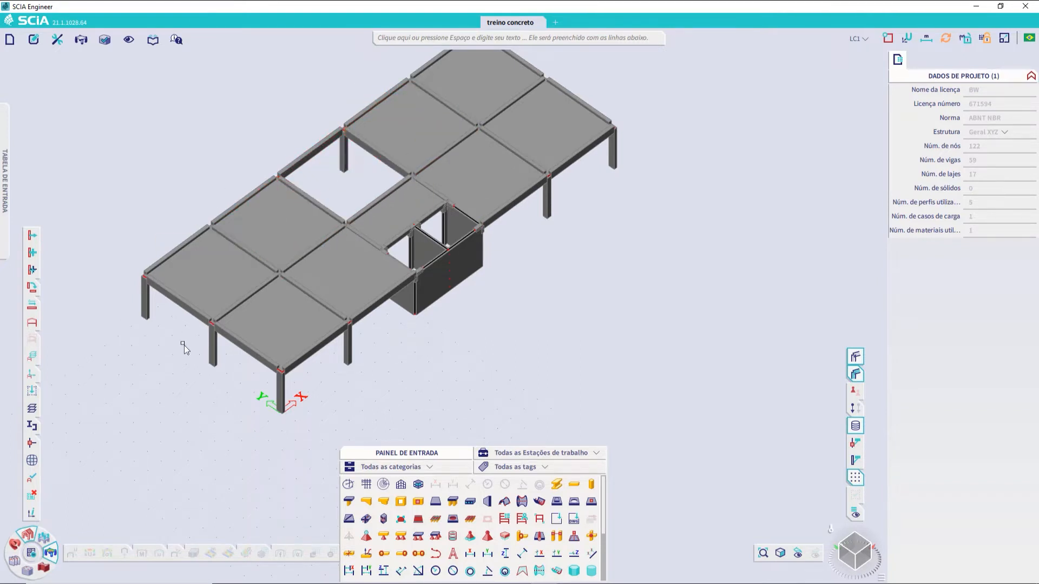
middle_click_drag(470, 311, 431, 228)
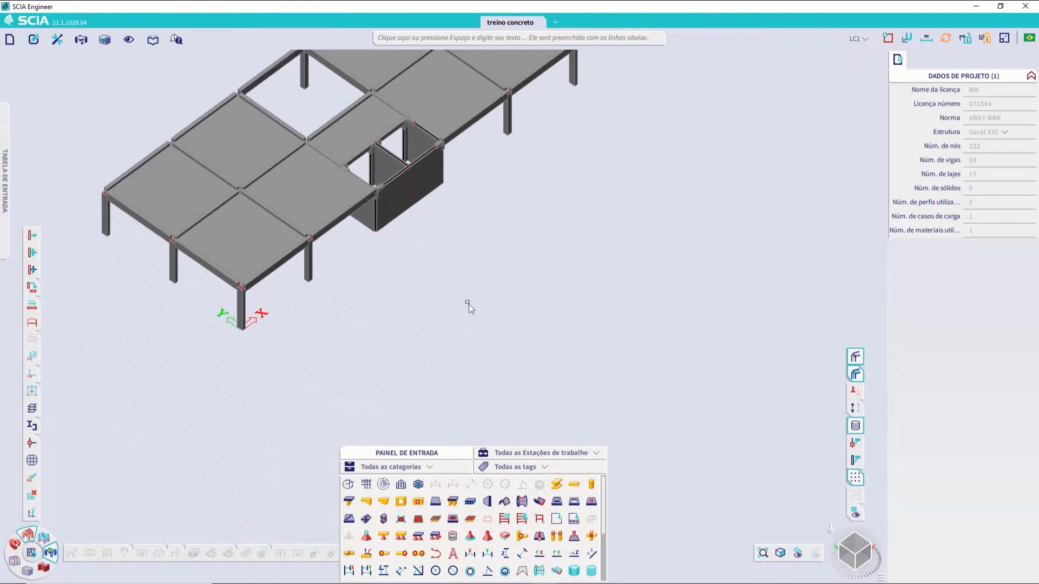
Step: Draw a separate four-sided 12 cm C30 slab on the ground plane in the open area beside the frame
left_click(435, 503)
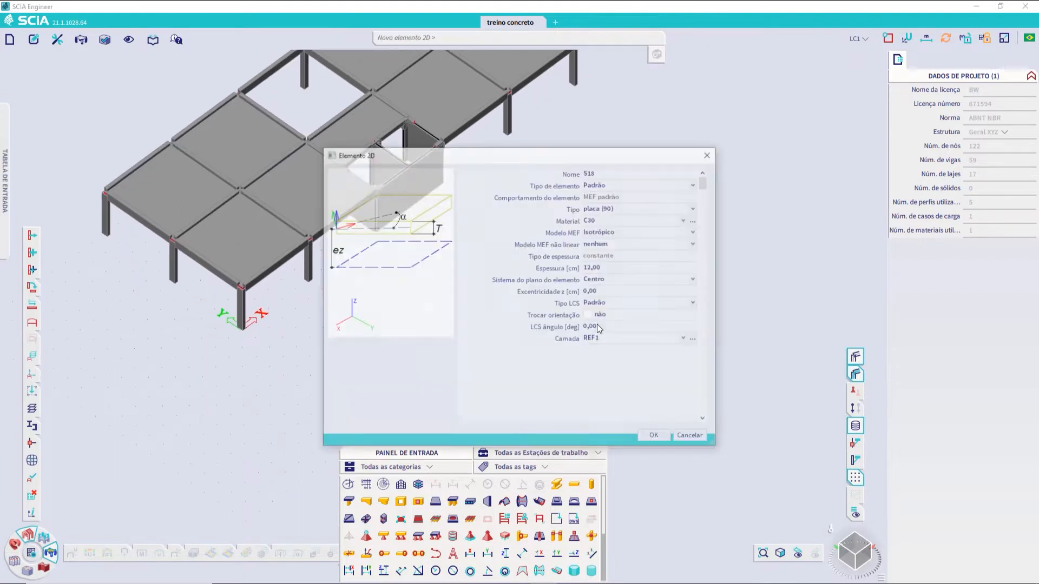
left_click(655, 437)
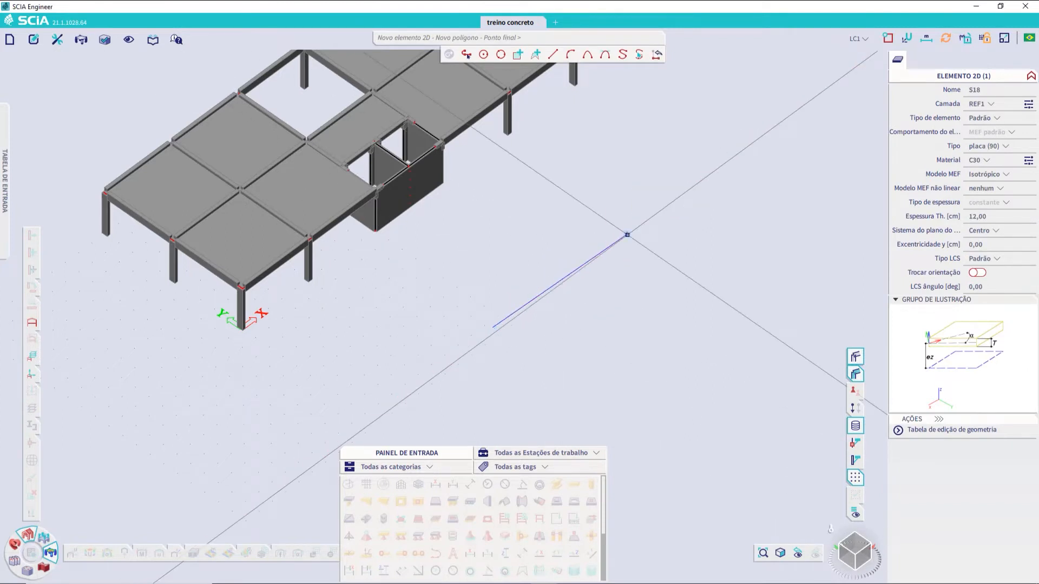
left_click(626, 234)
left_click(716, 297)
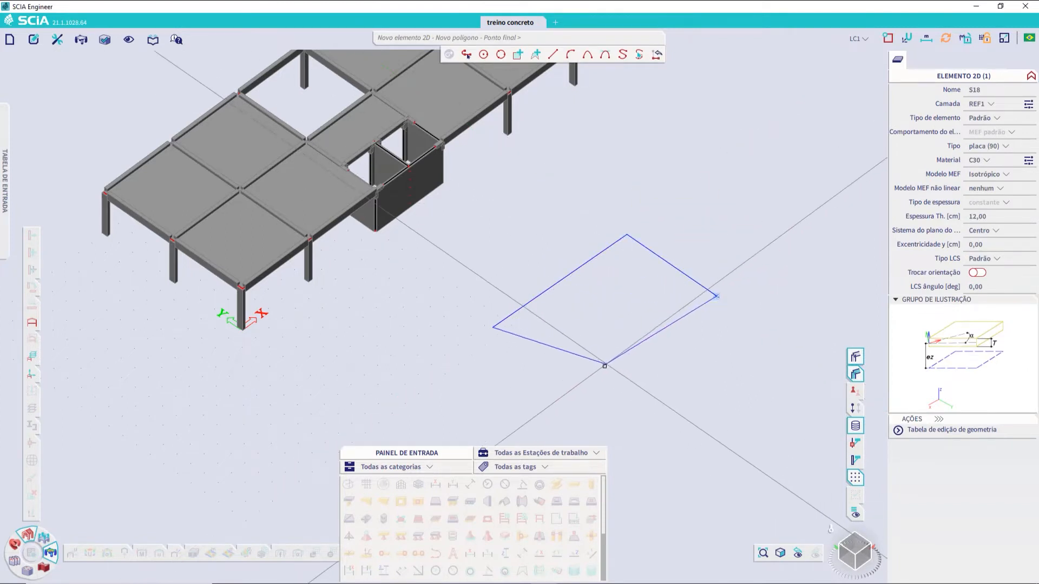
left_click(581, 394)
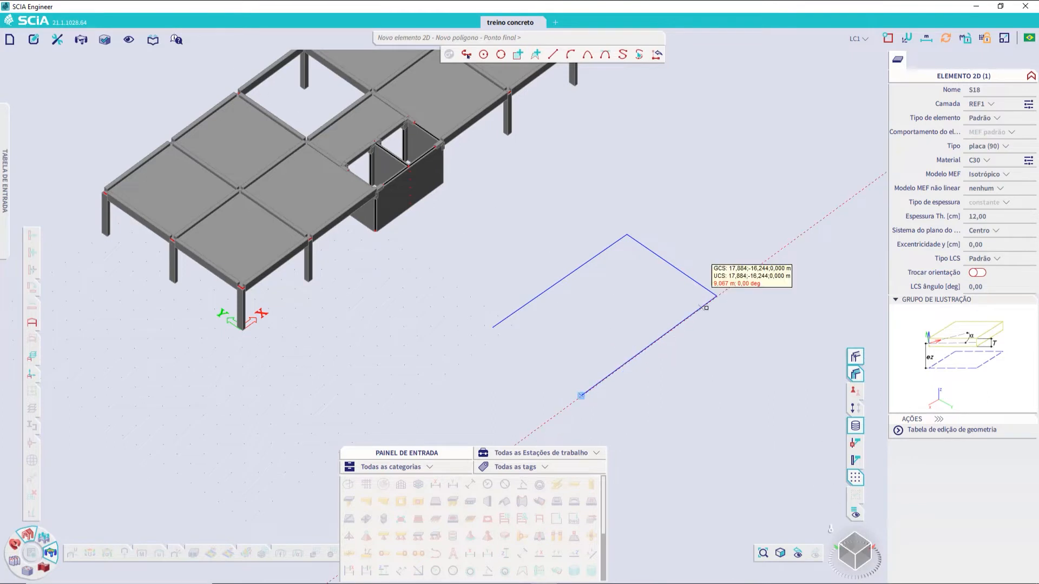
key("Escape")
key("Escape")
Step: Switch off the volume and surface display so the separate slab shows as wireframe
scroll(660, 364, "up", 2)
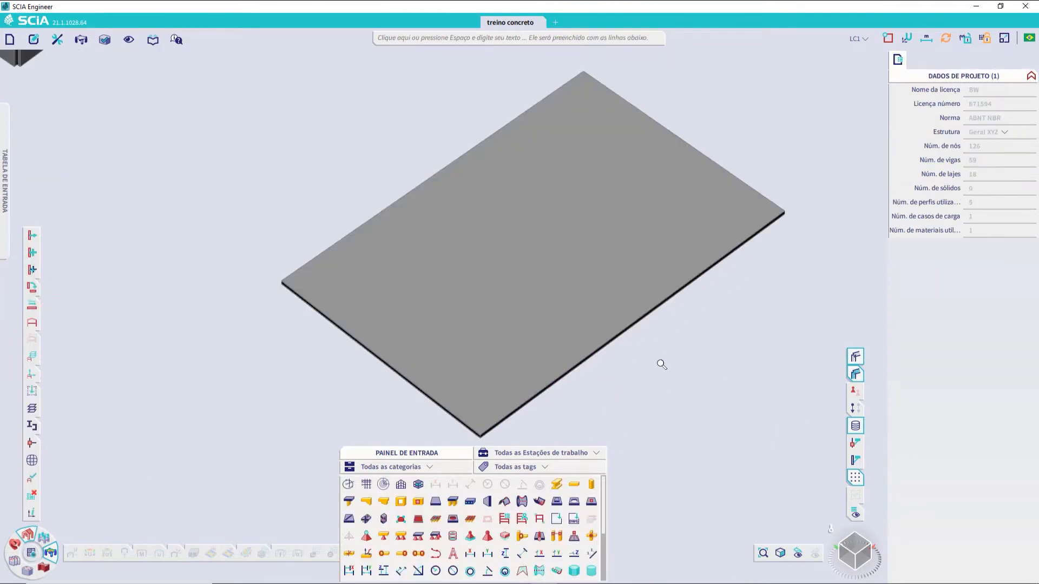
middle_click_drag(675, 330, 661, 330)
left_click(856, 374)
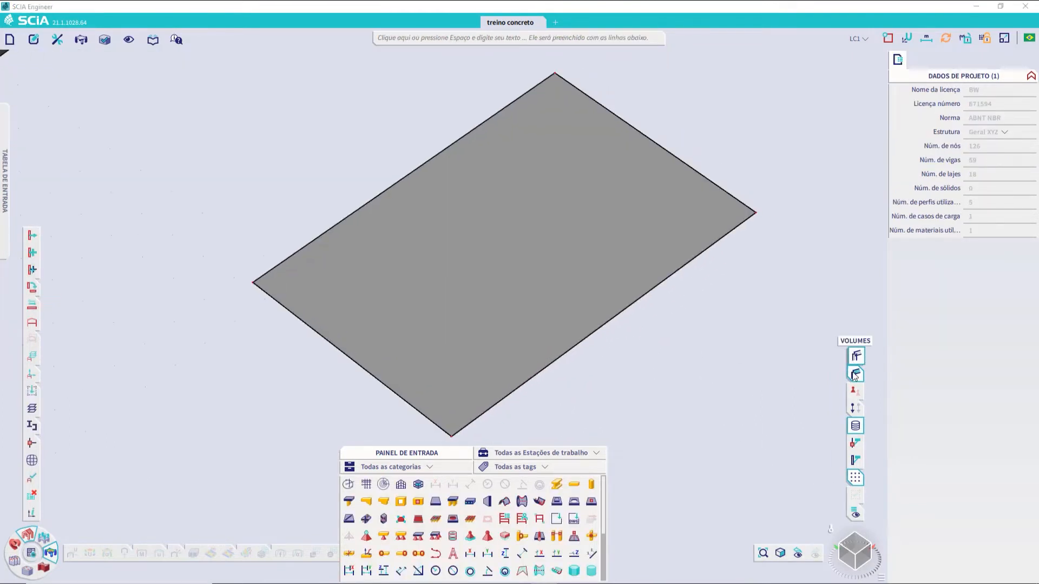
left_click(856, 373)
scroll(598, 357, "down", 2)
middle_click_drag(599, 355, 573, 359)
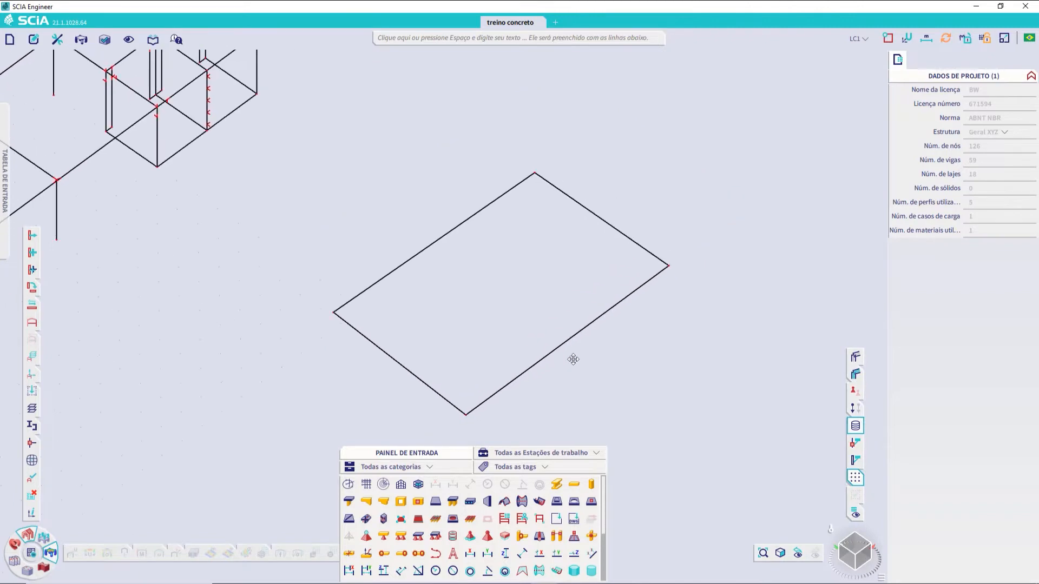
Step: Draw a beam with the CS5 rectangular section (30,00; 20,00) across the separate slab, joining the midpoints of its two long edges
left_click(556, 484)
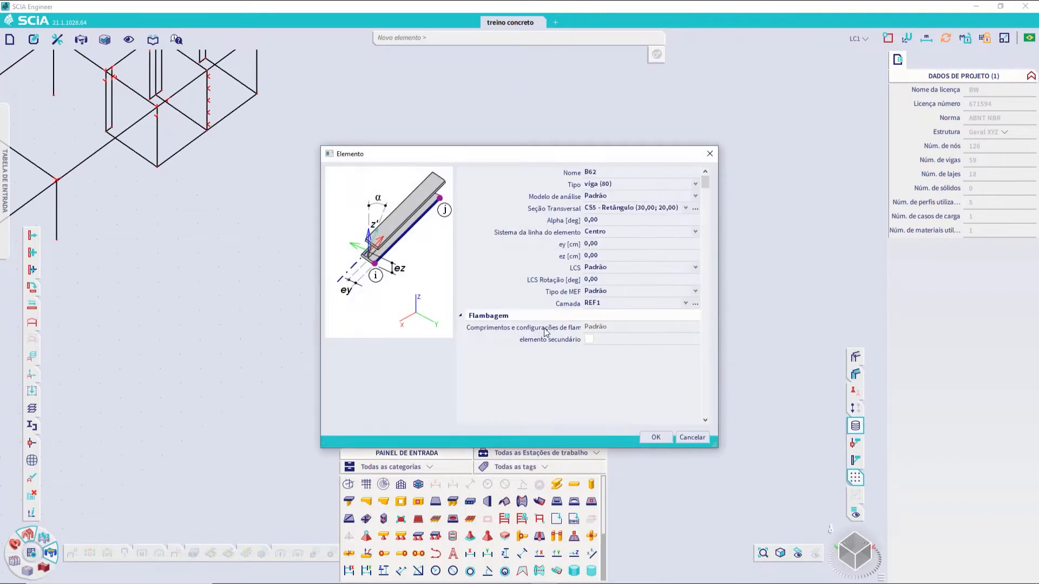
left_click(656, 437)
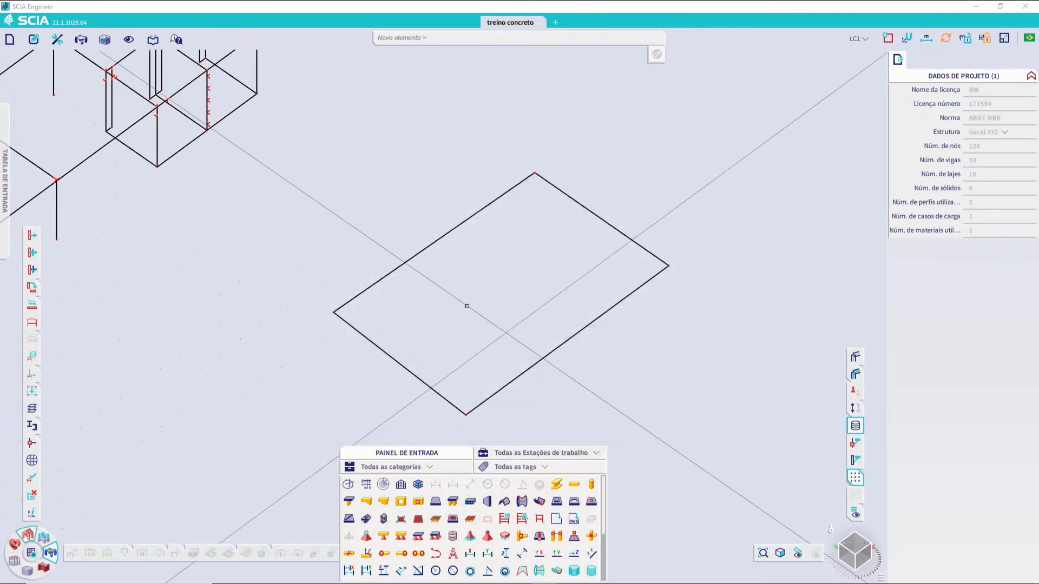
left_click(434, 241)
left_click(567, 339)
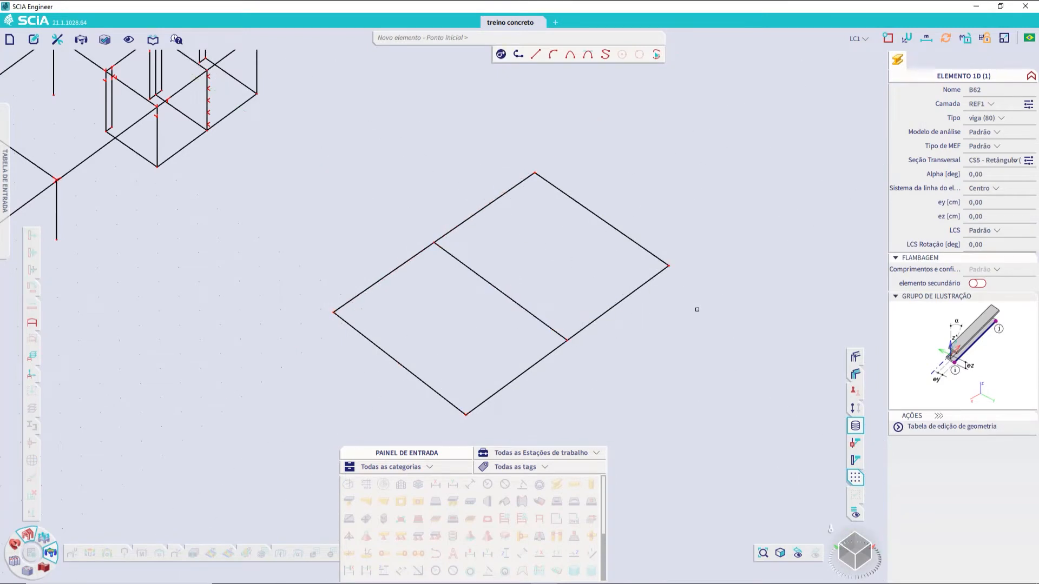
key("Escape")
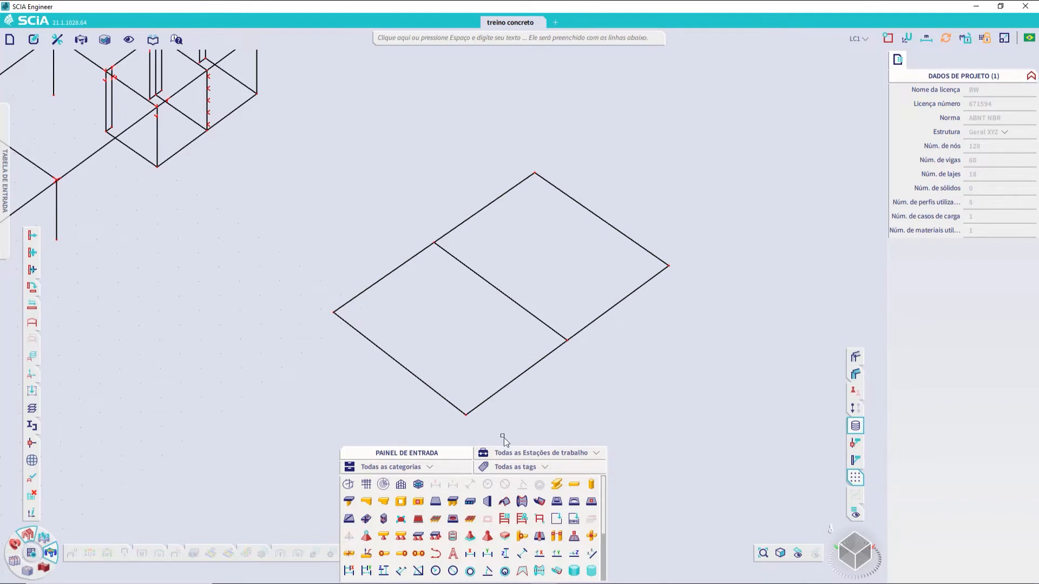
Step: Add an internal edge to the separate slab along the beam's line, from one beam end node to the other
left_click(350, 519)
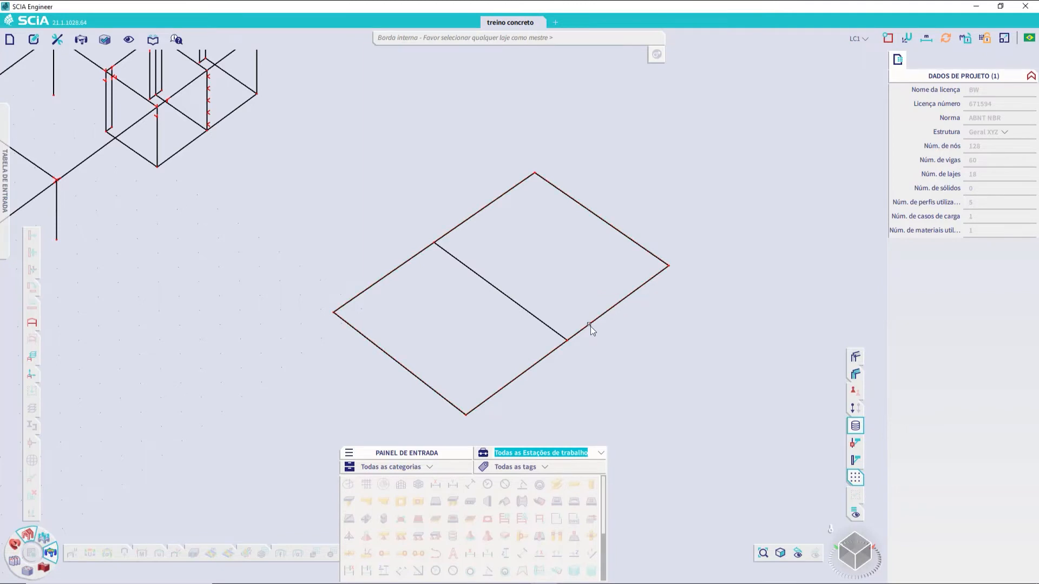
left_click(590, 326)
left_click(655, 437)
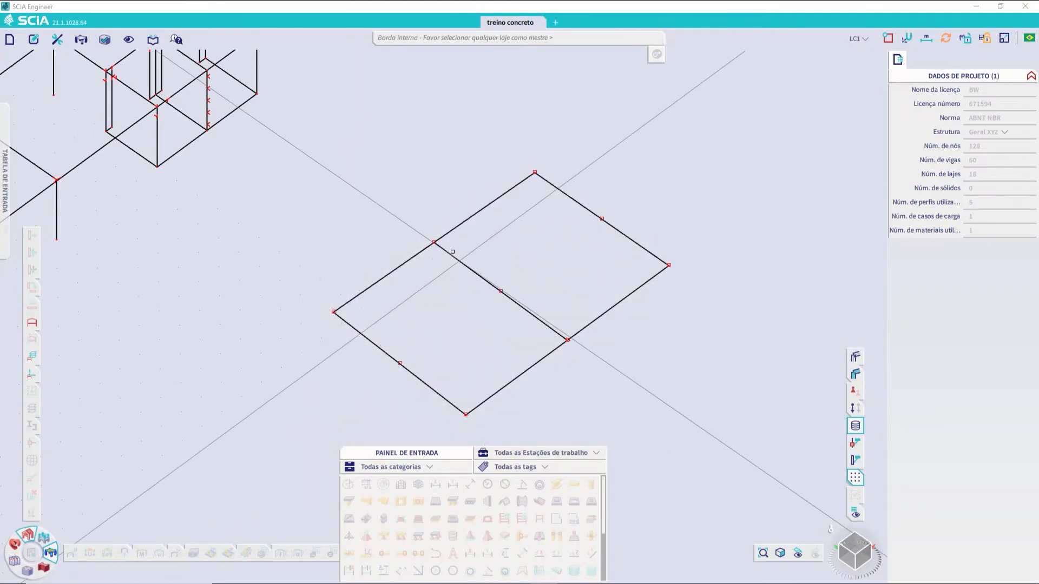
left_click(435, 243)
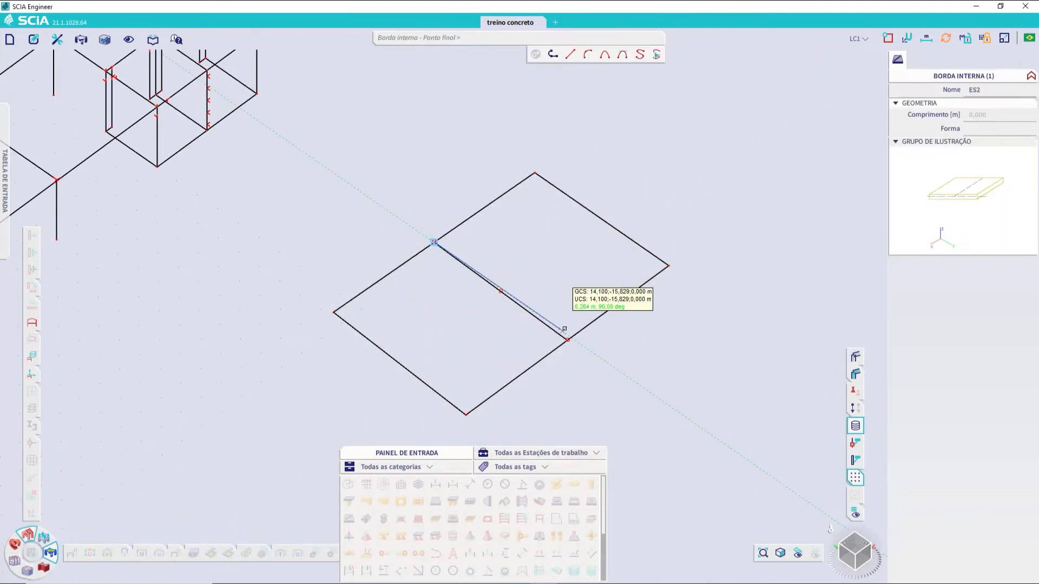
left_click(566, 340)
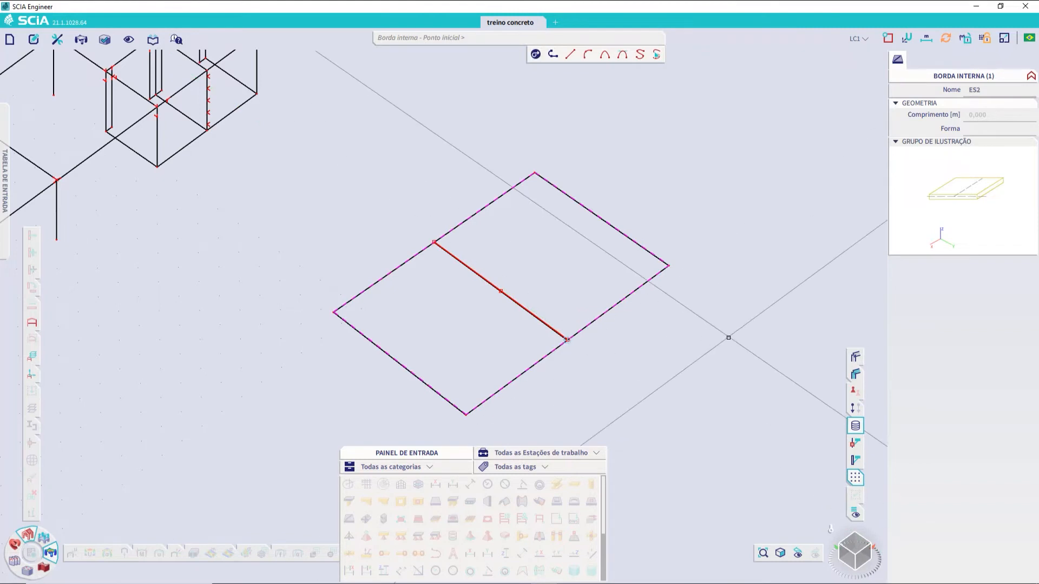
Step: Draw a CS5 rectangular beam along the separate slab's lower-left edge, joining that edge's two corner nodes
key("Escape")
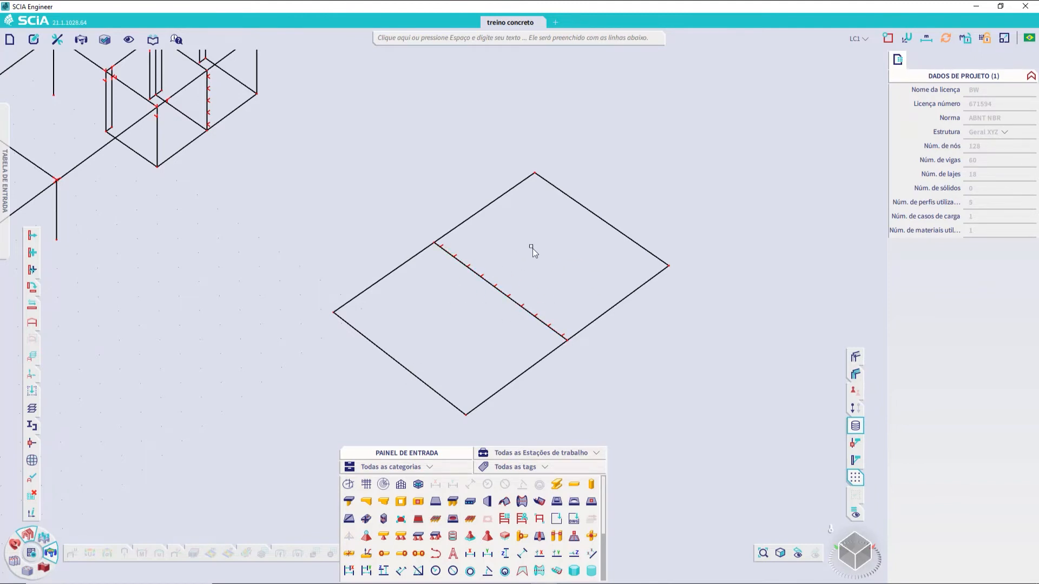
left_click(557, 484)
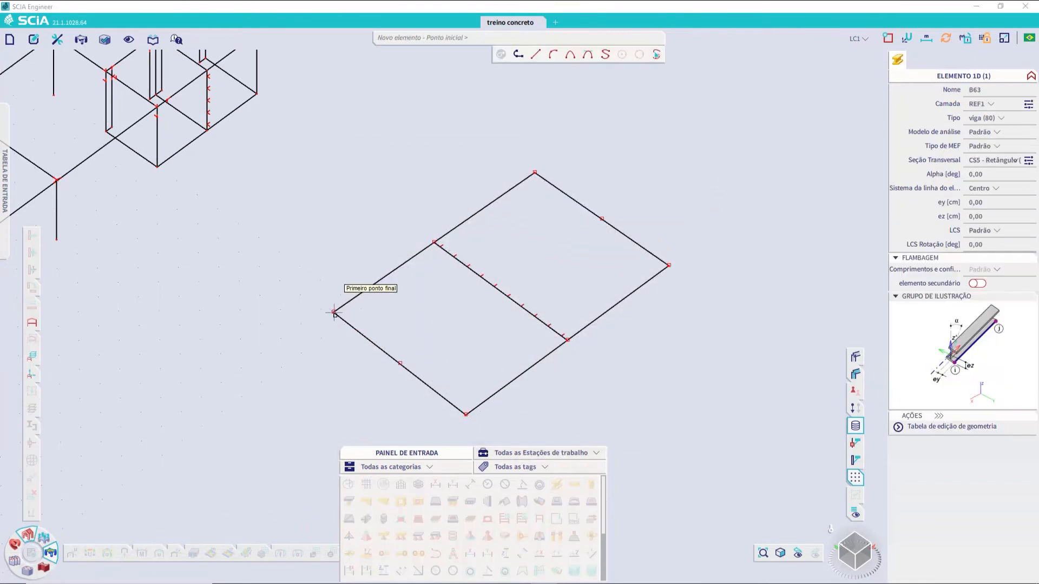
left_click(334, 312)
left_click(465, 414)
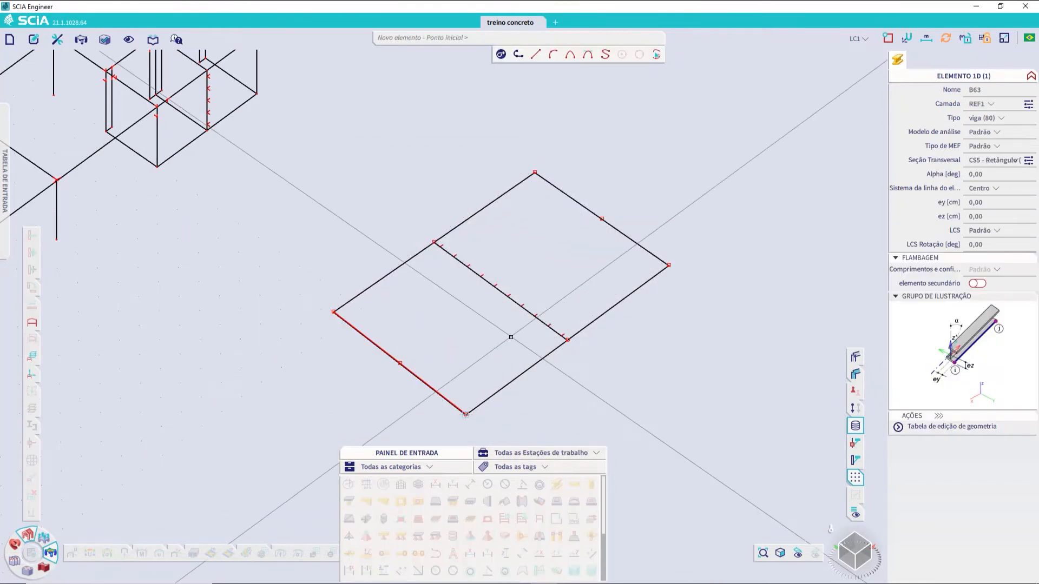
key("Escape")
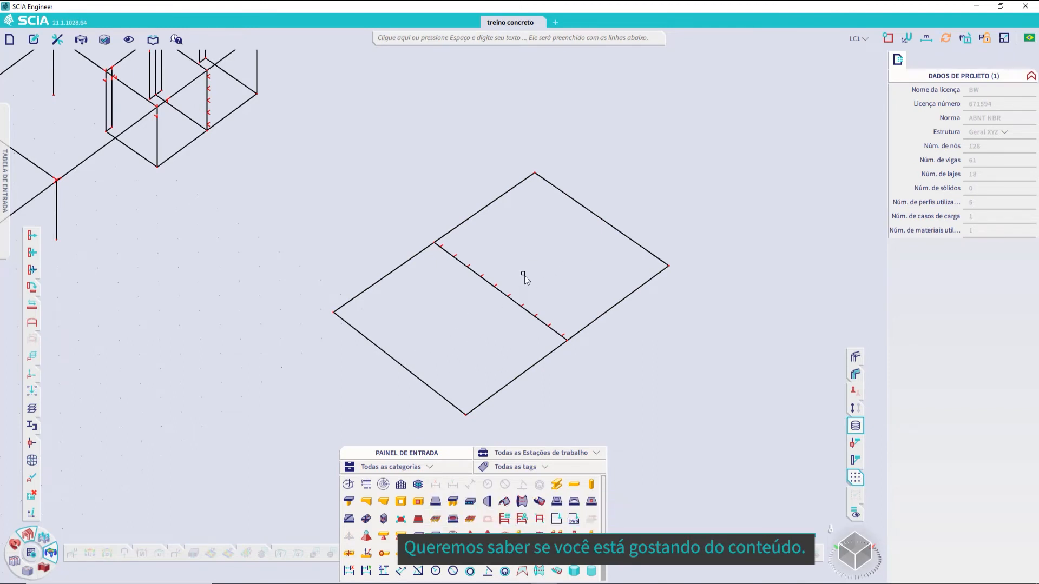
Step: Display the member volumes and rendered surfaces so the frame and the separate slab appear as solids
scroll(524, 275, "down", 5)
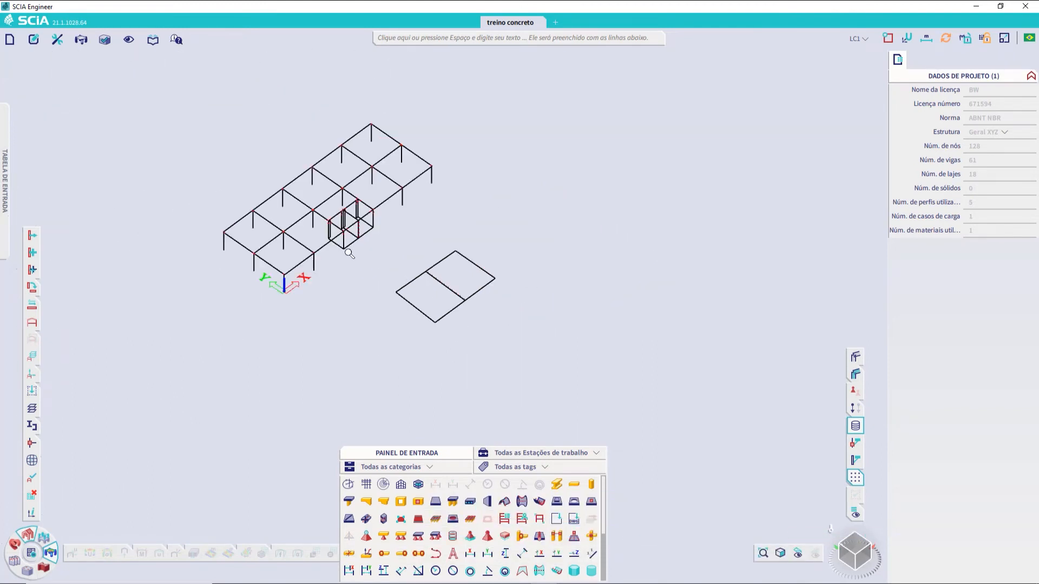
scroll(383, 313, "up", 4)
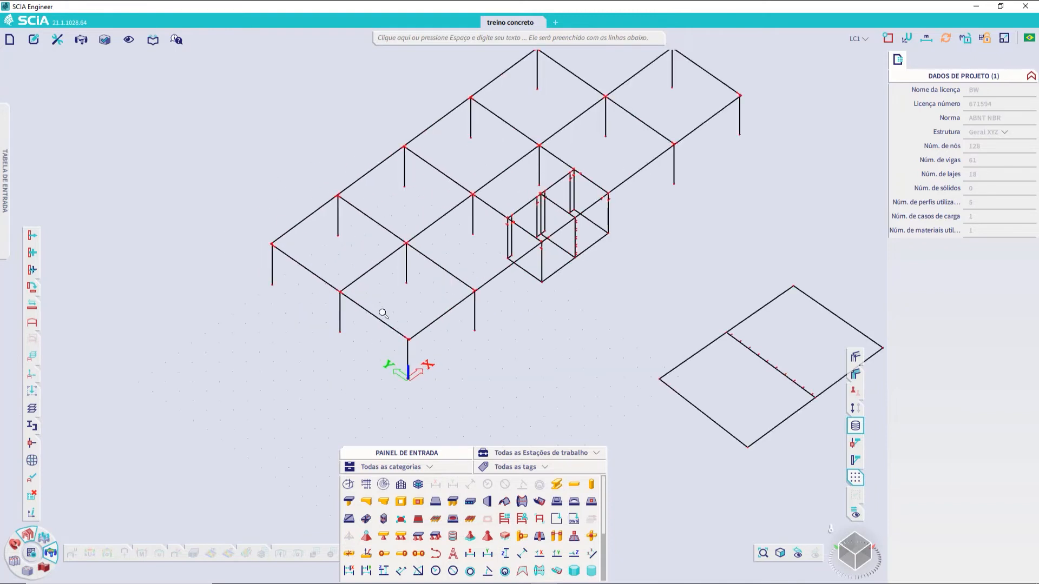
left_click(855, 356)
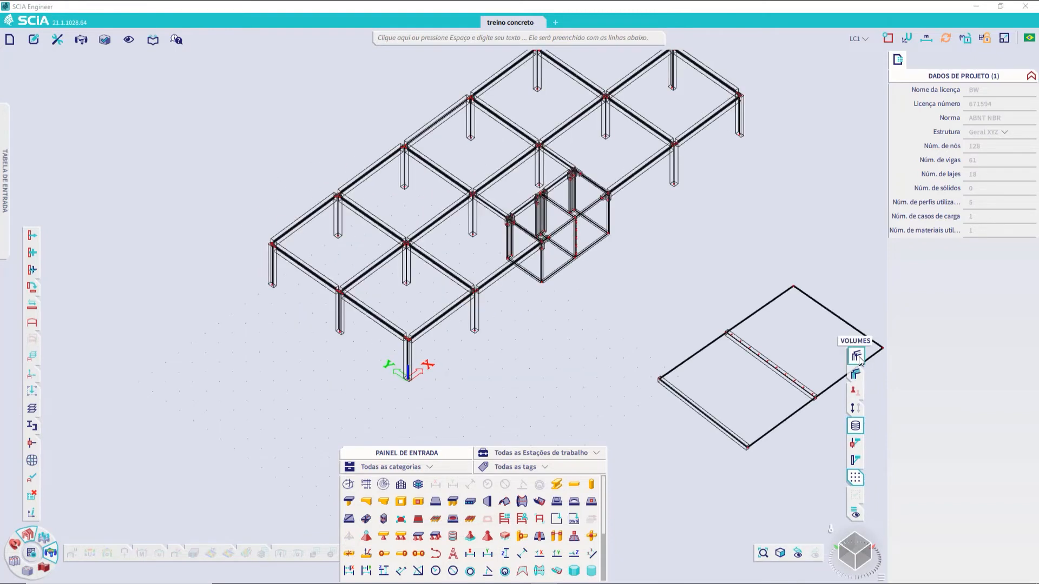
mouse_move(857, 374)
middle_click_drag(554, 315, 525, 343)
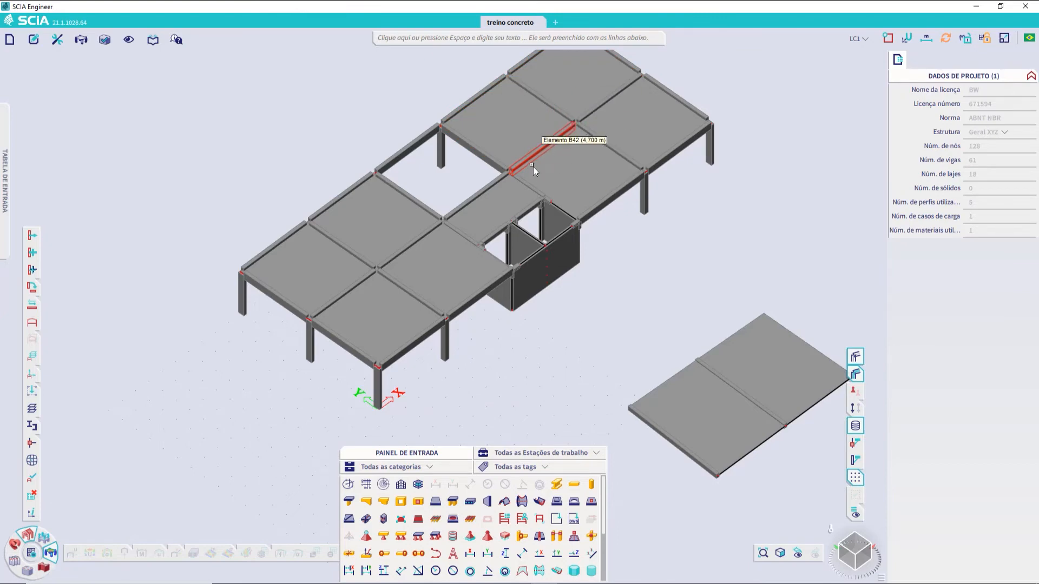
Step: Delete the separate slab together with its two beams, internal edge and nodes
left_click_drag(801, 456, 660, 296)
key("Delete")
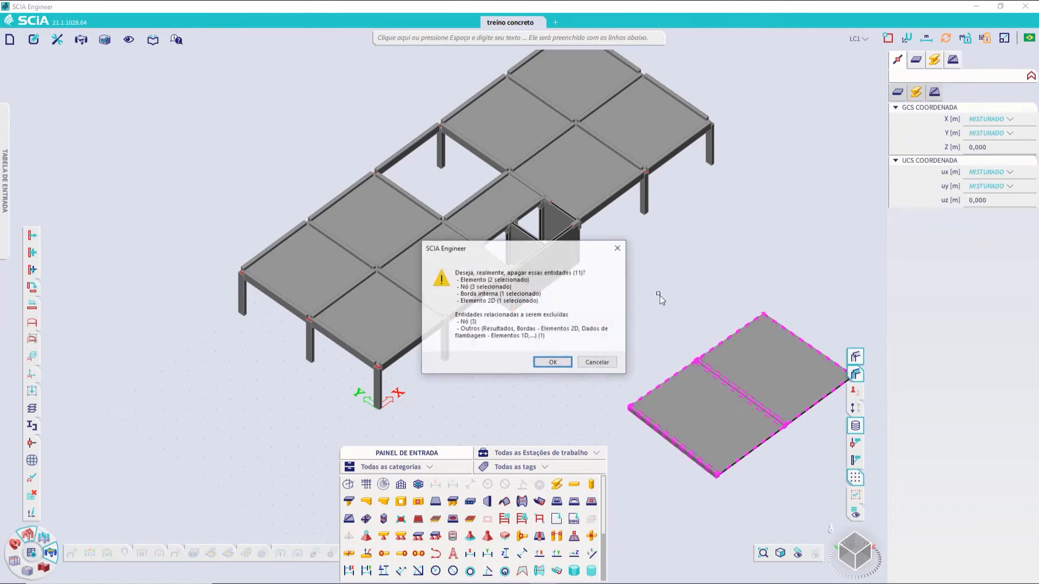
key("Return")
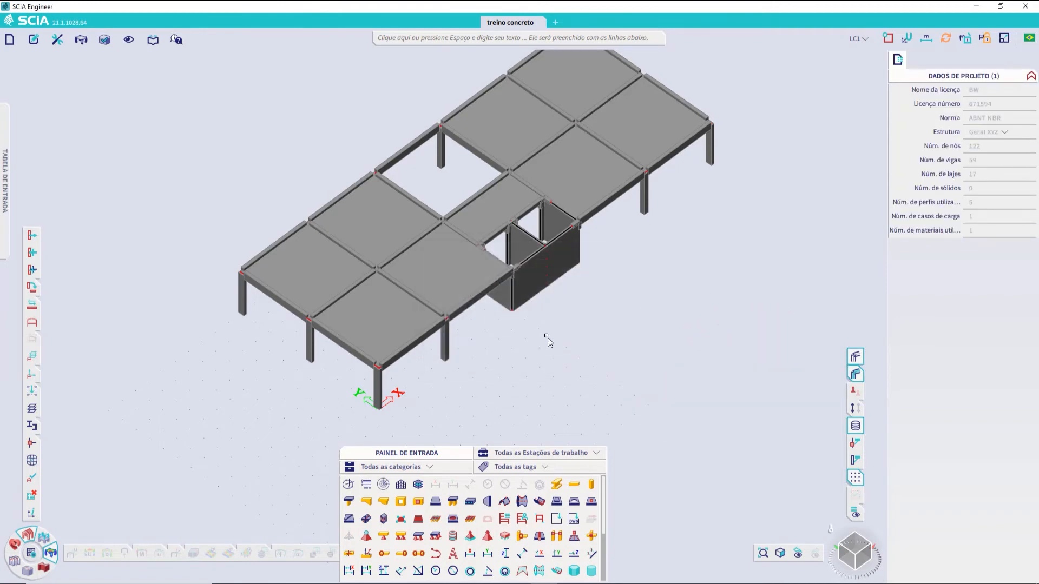
Step: Hide the volumes and surfaces, and turn on the model data display to show the link lines at the frame's corner column
scroll(586, 356, "up", 2)
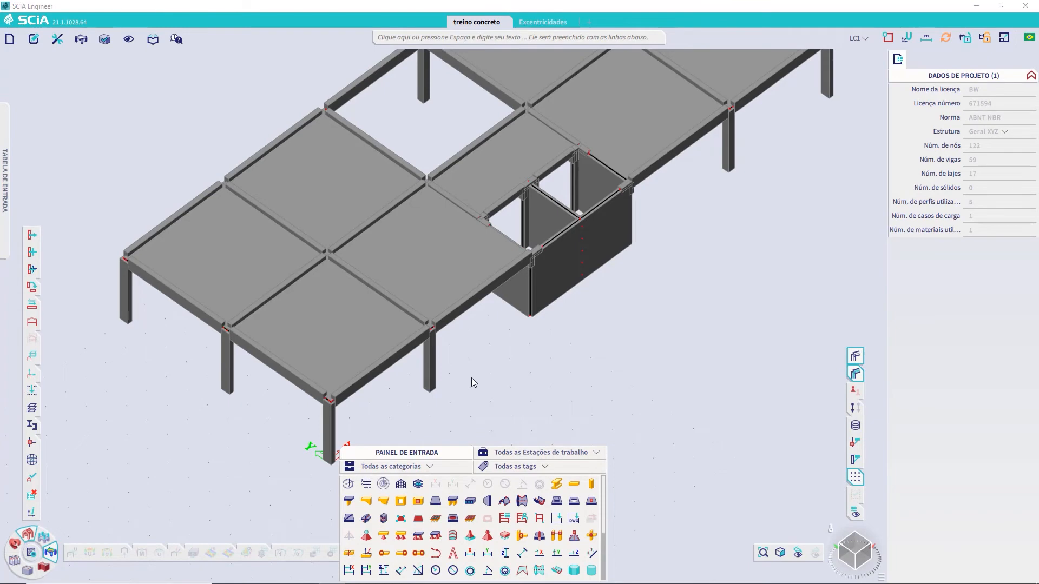
left_click(855, 356)
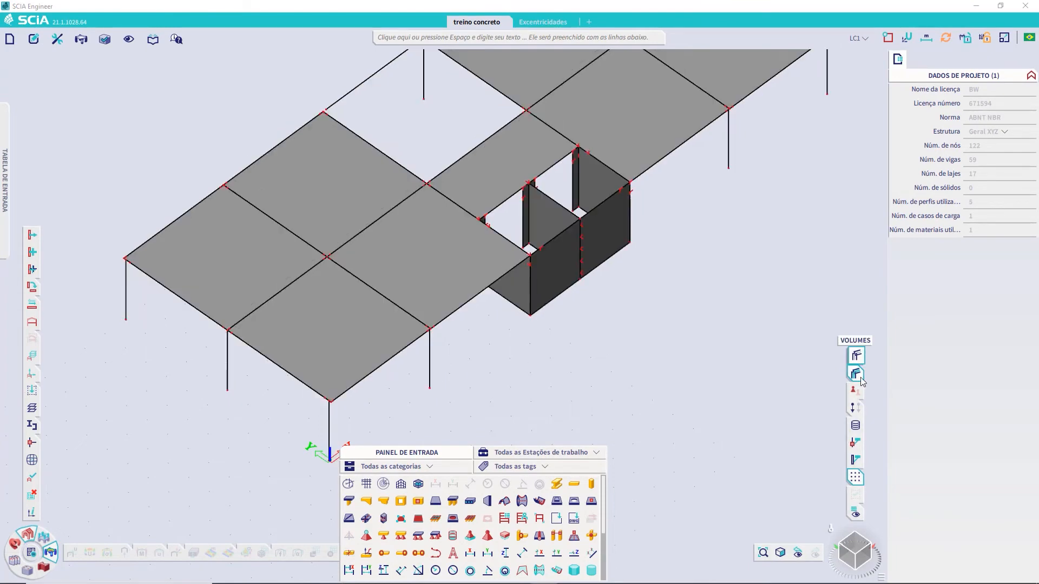
left_click(855, 374)
scroll(395, 385, "up", 10)
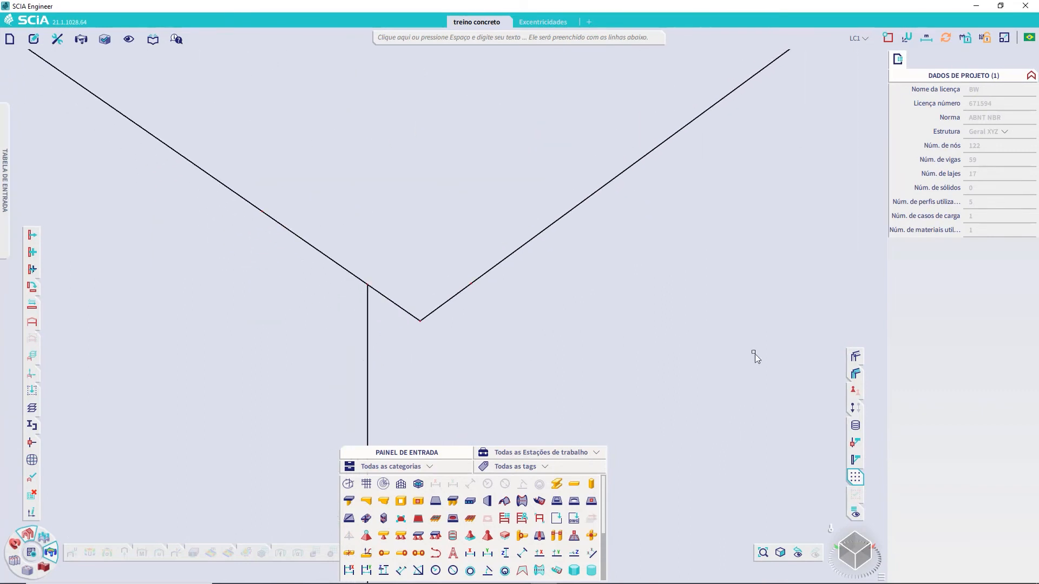
left_click(855, 424)
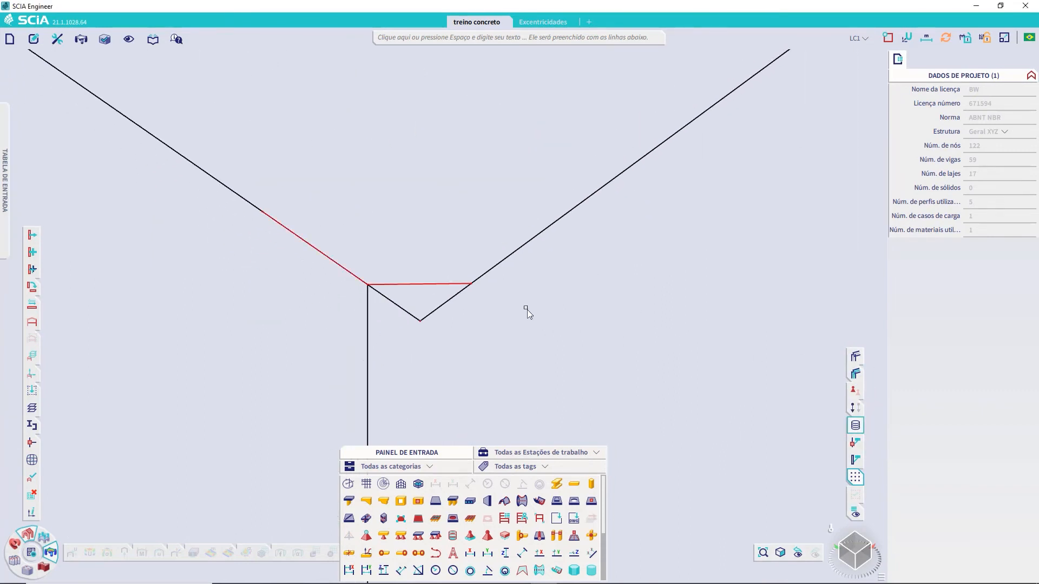
Step: Display the member volumes as outlines at the corner where the column, two beams and slab meet
scroll(489, 325, "down", 3)
middle_click_drag(534, 304, 543, 330)
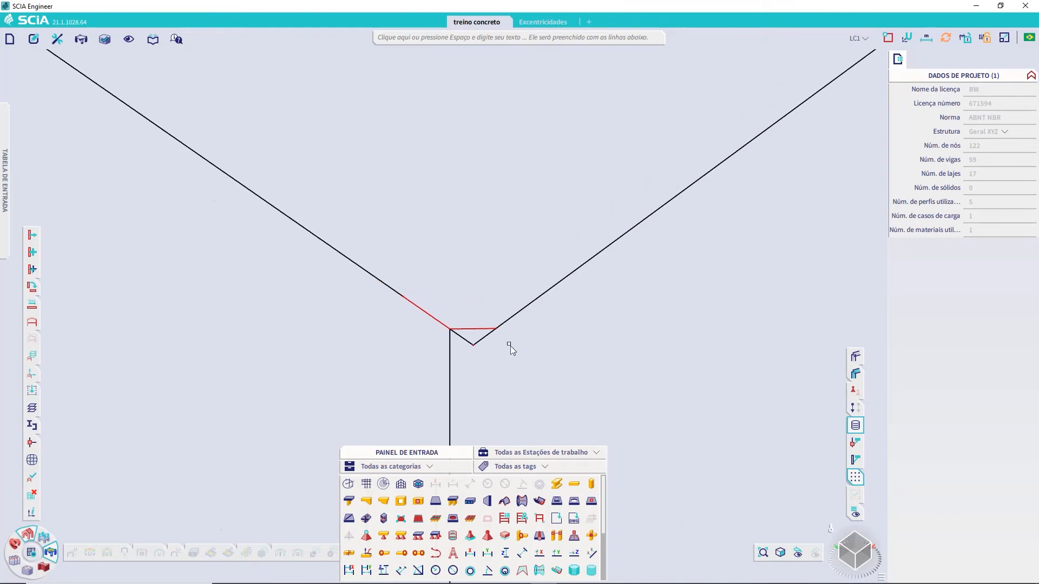
left_click(854, 373)
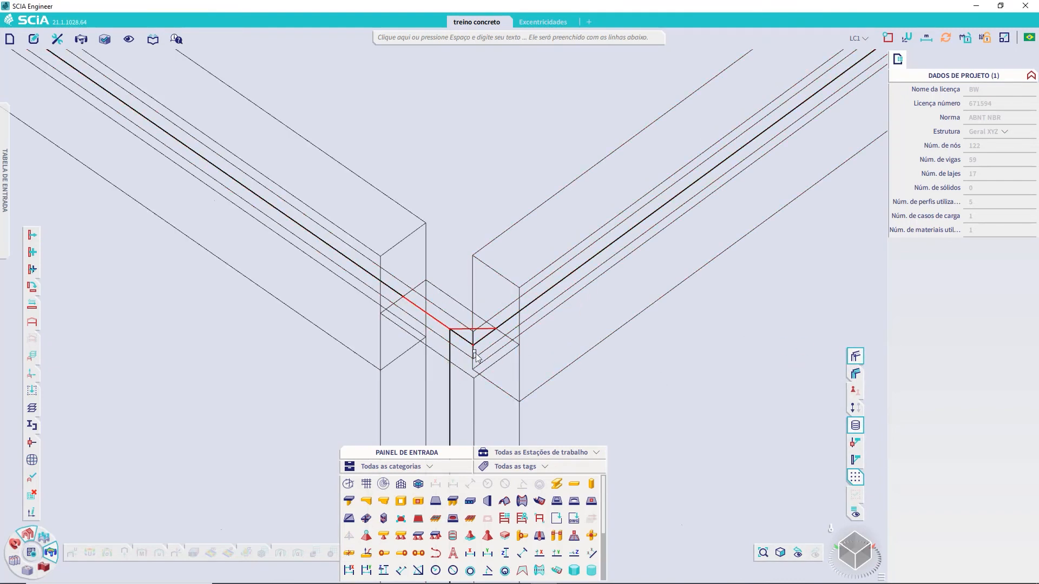
middle_click_drag(462, 379, 427, 297)
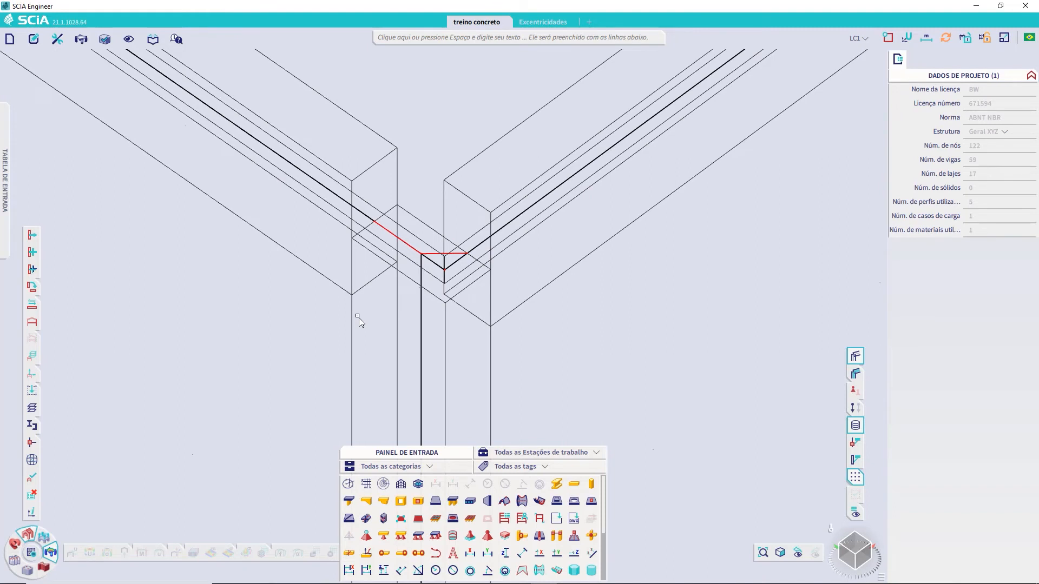
key("Print")
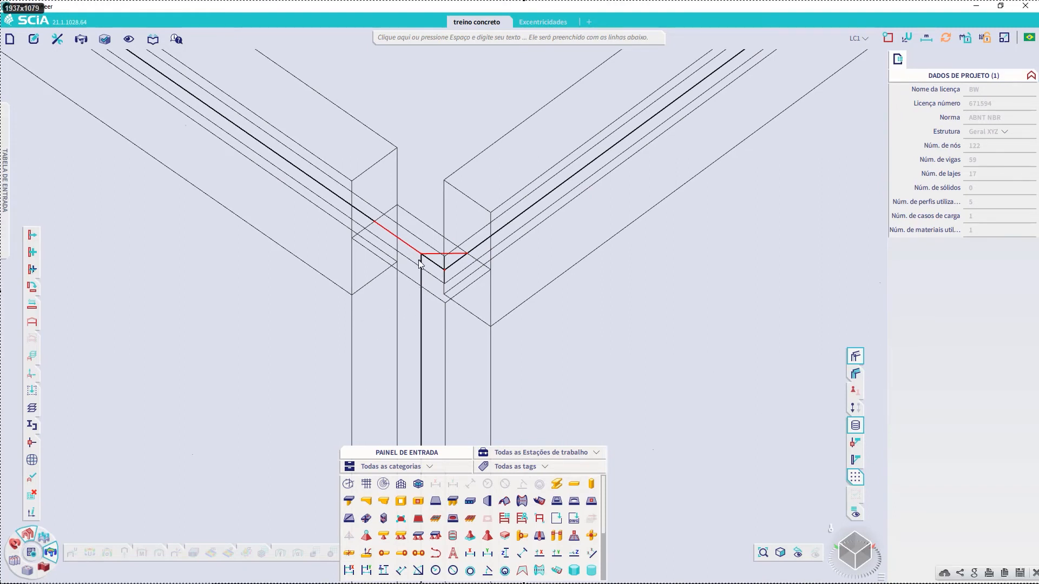
mouse_move(418, 260)
left_mouse_down()
mouse_move(385, 289)
mouse_move(409, 295)
mouse_move(398, 304)
mouse_move(401, 295)
mouse_move(418, 322)
left_mouse_up()
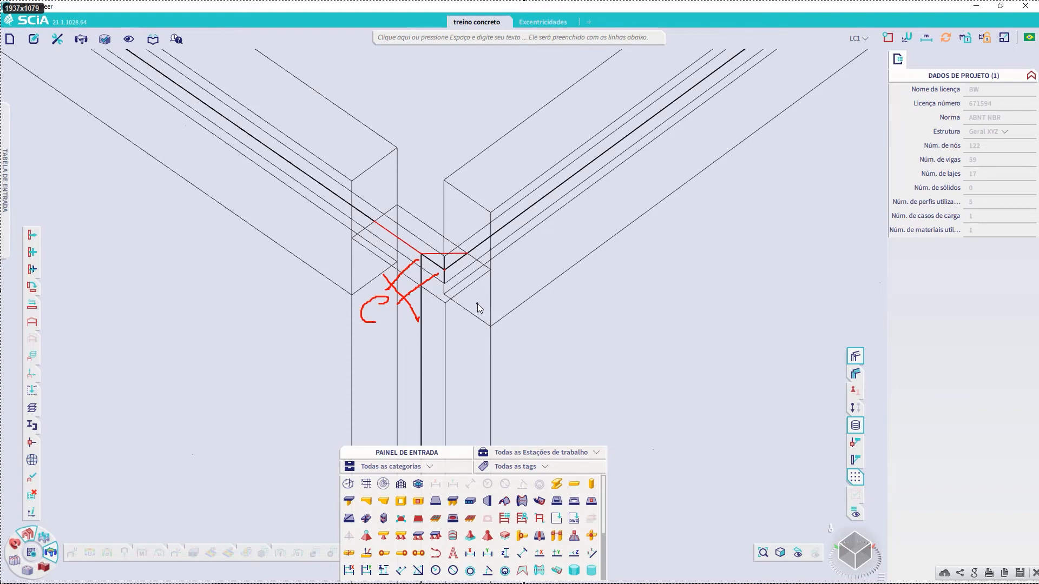
key("Escape")
Step: Isolate edge beam B27 beside the corner column and its adjoining slab by hiding all unselected elements, accepting the switch to activity by selection
scroll(436, 298, "down", 5)
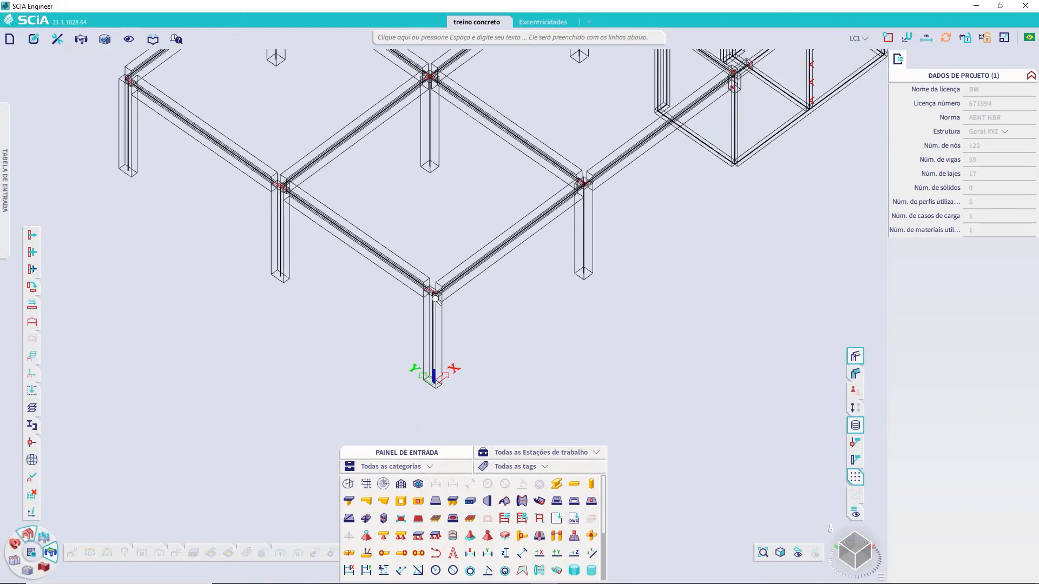
scroll(435, 298, "down", 3)
scroll(383, 364, "up", 6)
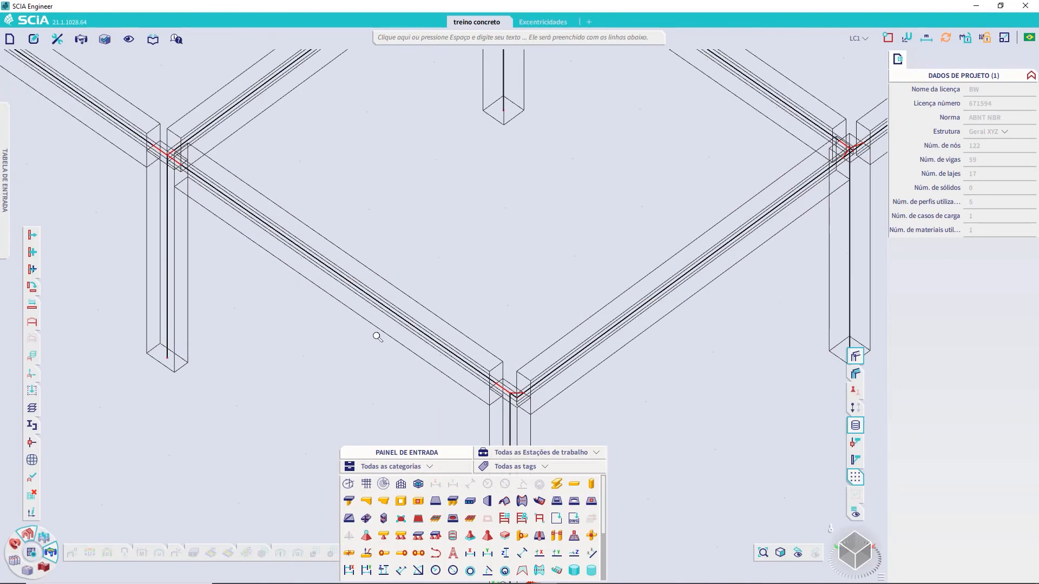
left_click(379, 333)
key("Escape")
left_click(422, 305)
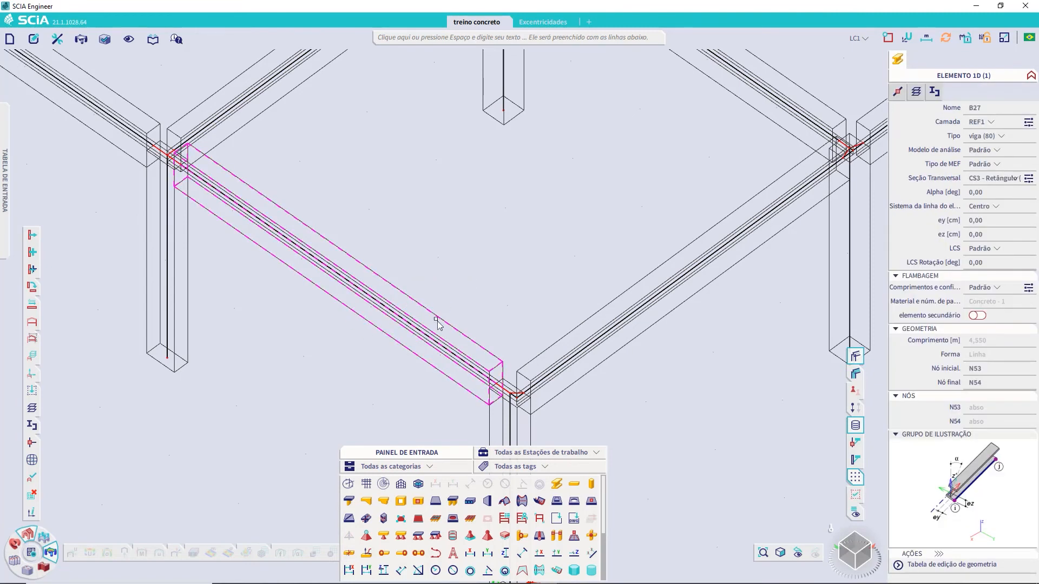
left_click(848, 560)
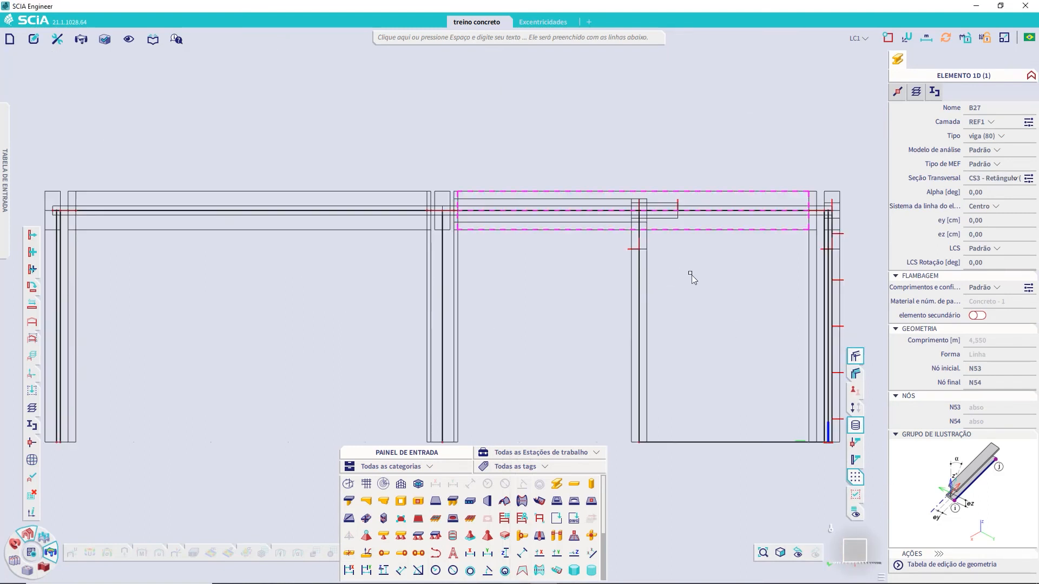
right_click_drag(689, 262, 653, 304, "ctrl")
left_click_drag(676, 331, 590, 142)
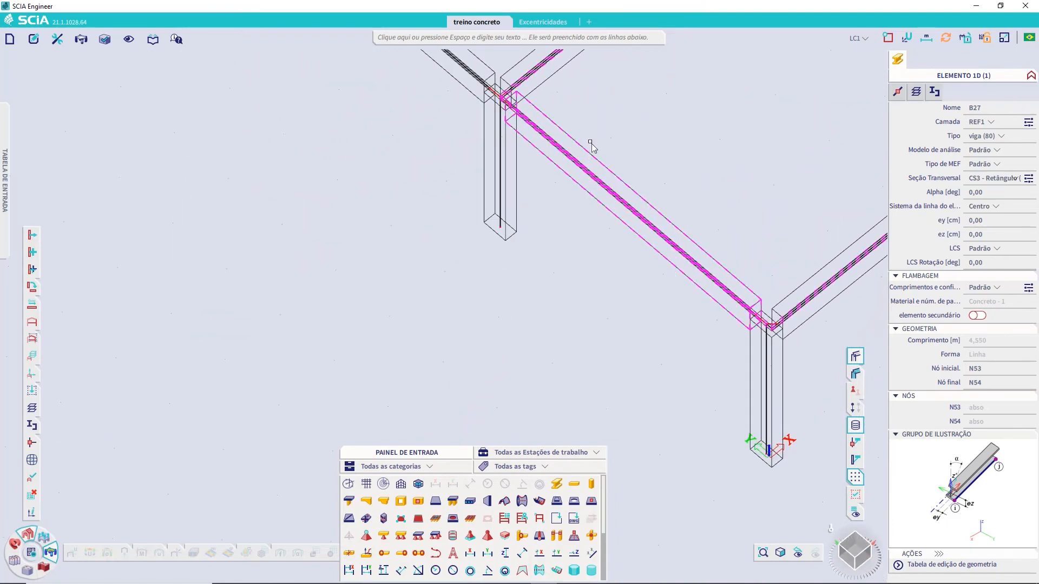
mouse_move(32, 348)
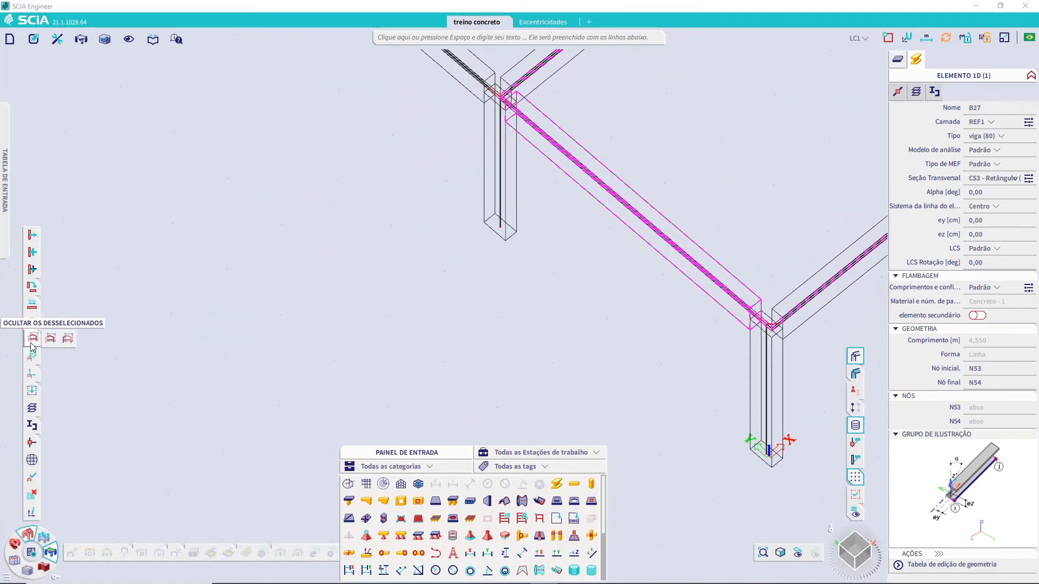
left_click(31, 344)
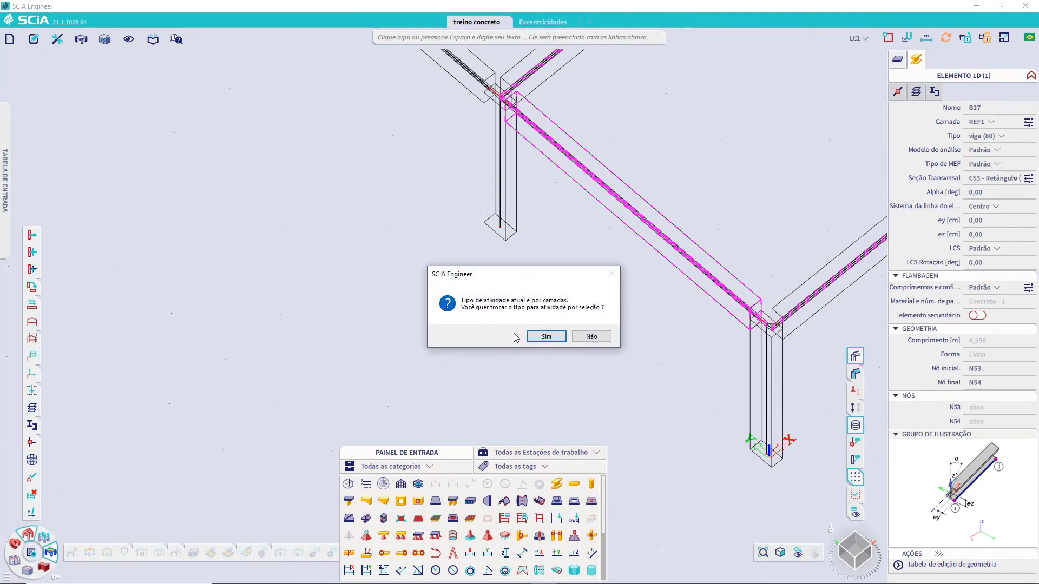
left_click(547, 335)
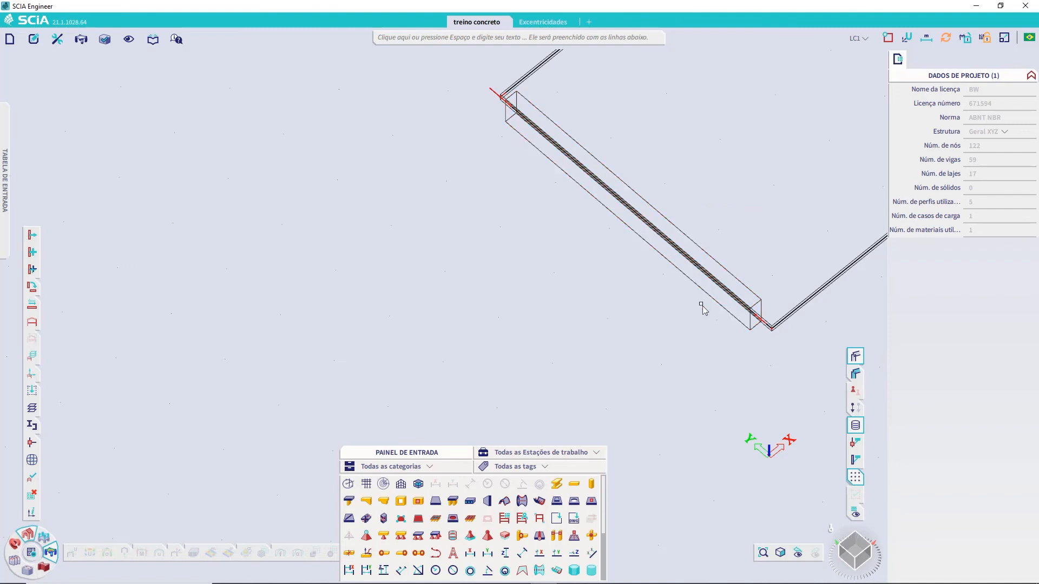
Step: Set the isolated beam's member system line to Topo while viewing it from the side
left_click(848, 563)
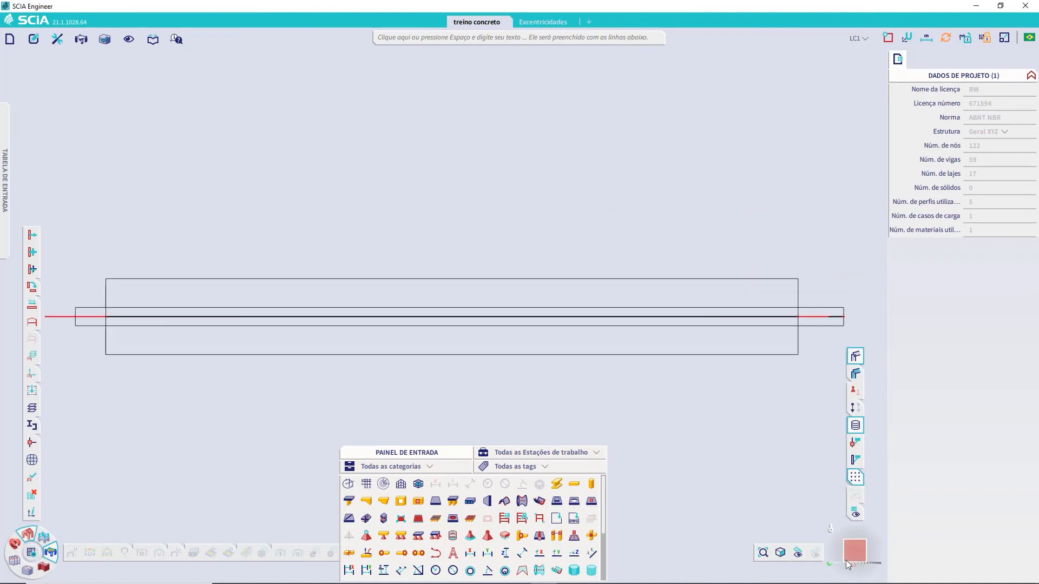
left_click(755, 356)
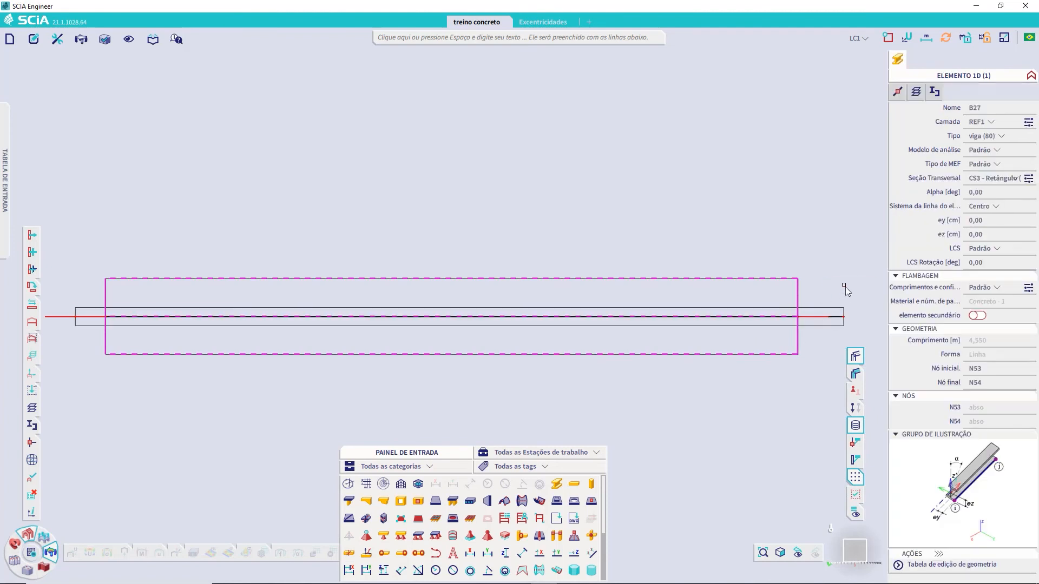
left_click(1014, 211)
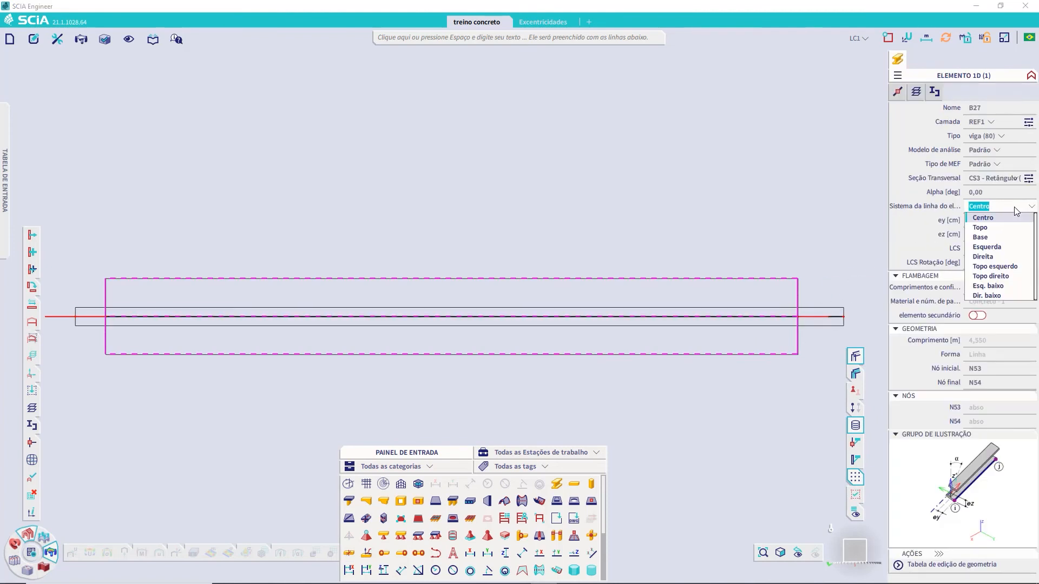
left_click(990, 227)
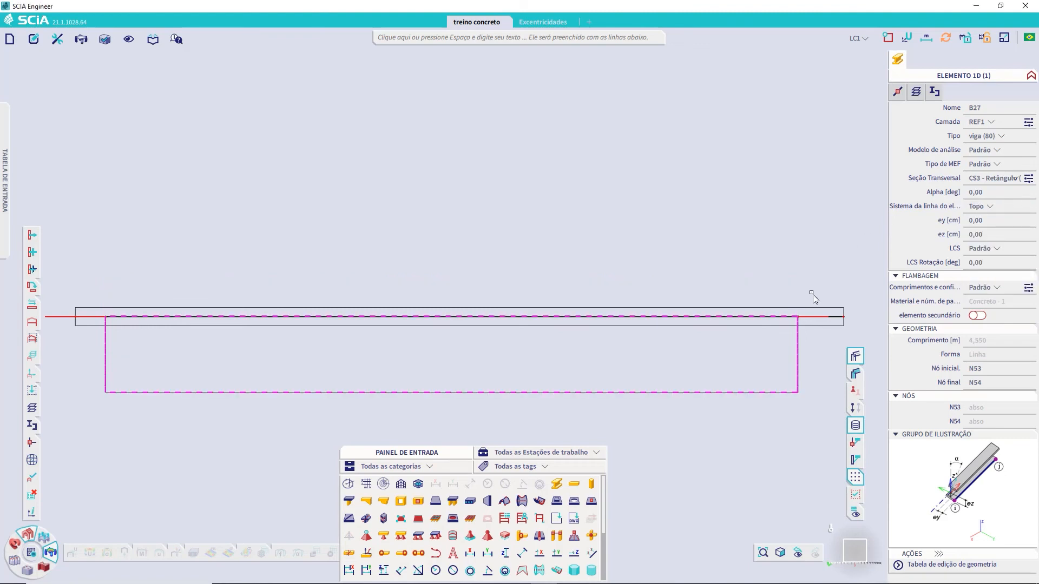
key("Escape")
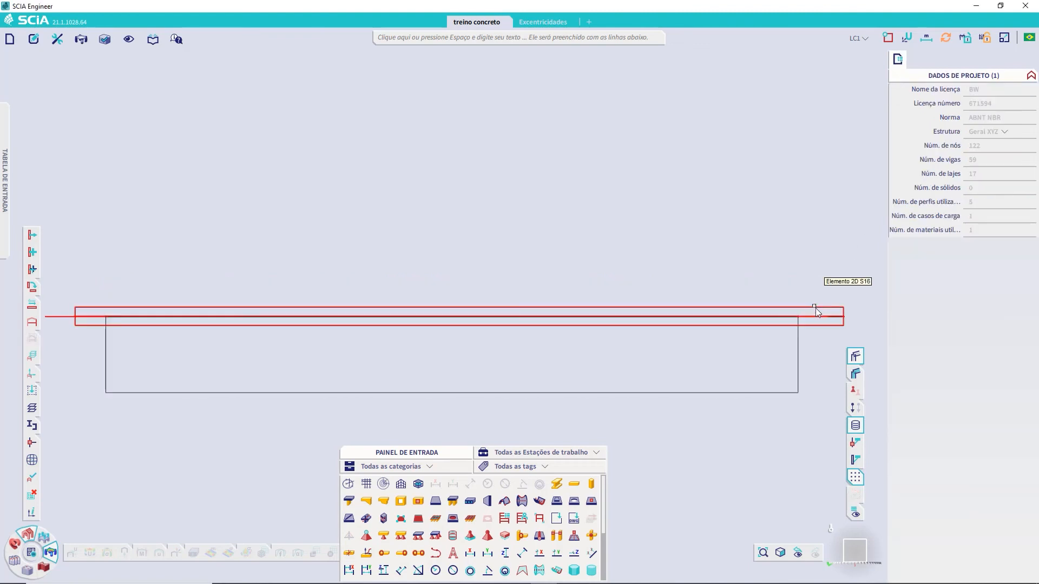
Step: Set the isolated beam's vertical eccentricity ez to -6 cm
left_click_drag(817, 415, 776, 323)
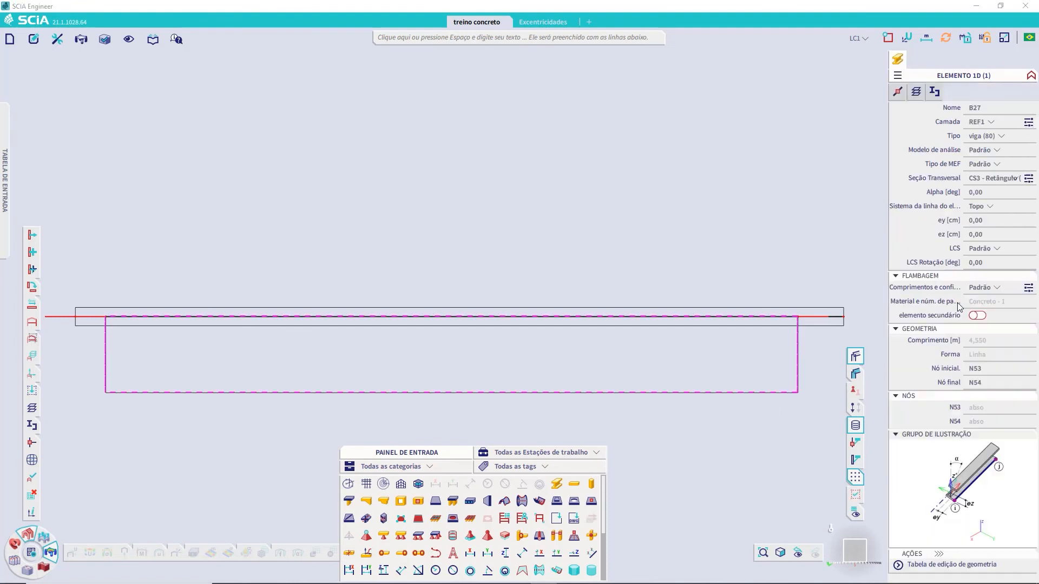
left_click(999, 238)
type("-6")
key("Return")
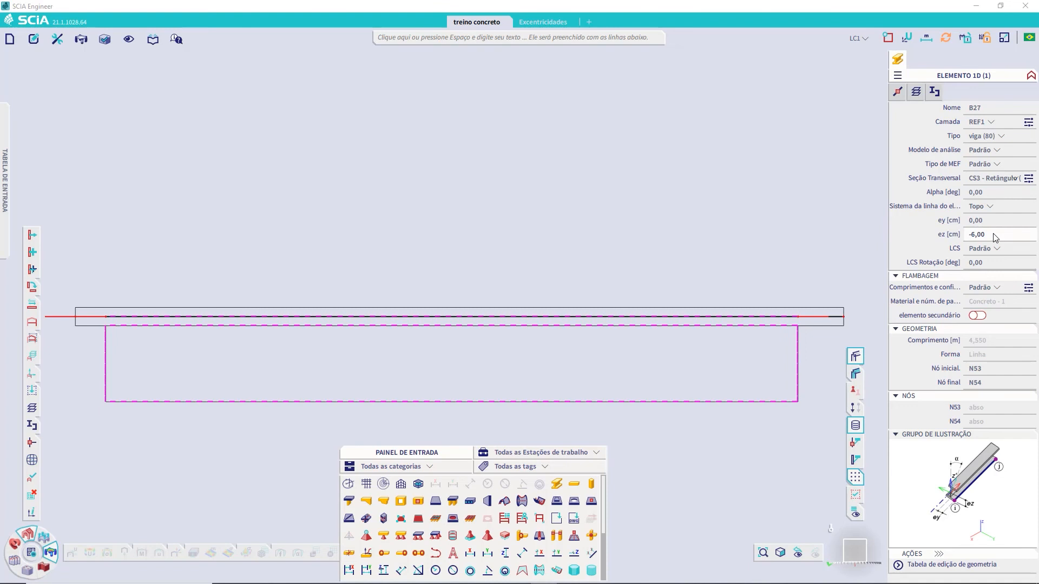
key("Escape")
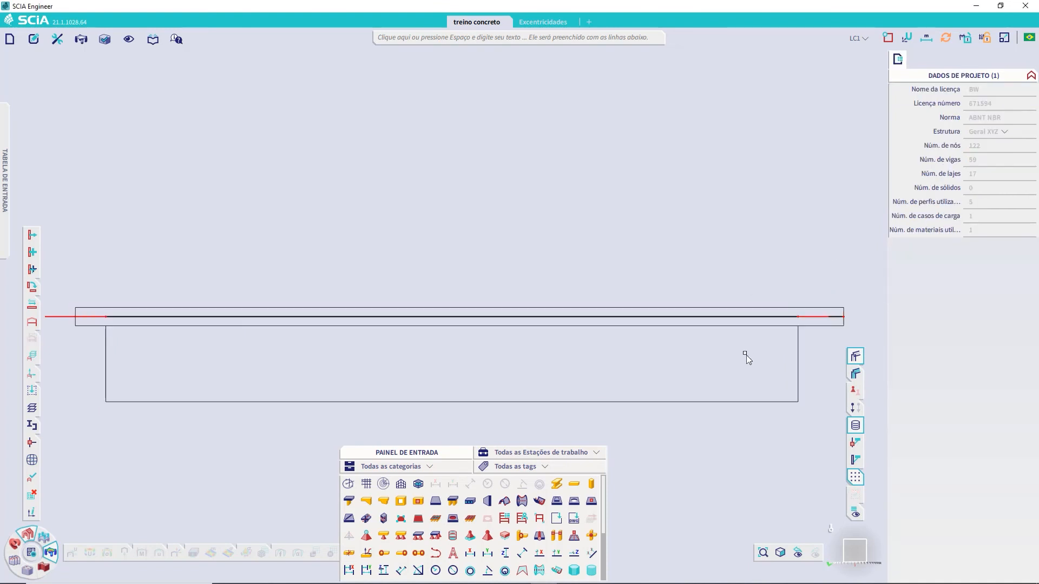
Step: Show the isolated edge beam and slab as shaded solids in a three-dimensional view
scroll(745, 353, "down", 8)
right_click_drag(745, 354, 718, 373, "ctrl")
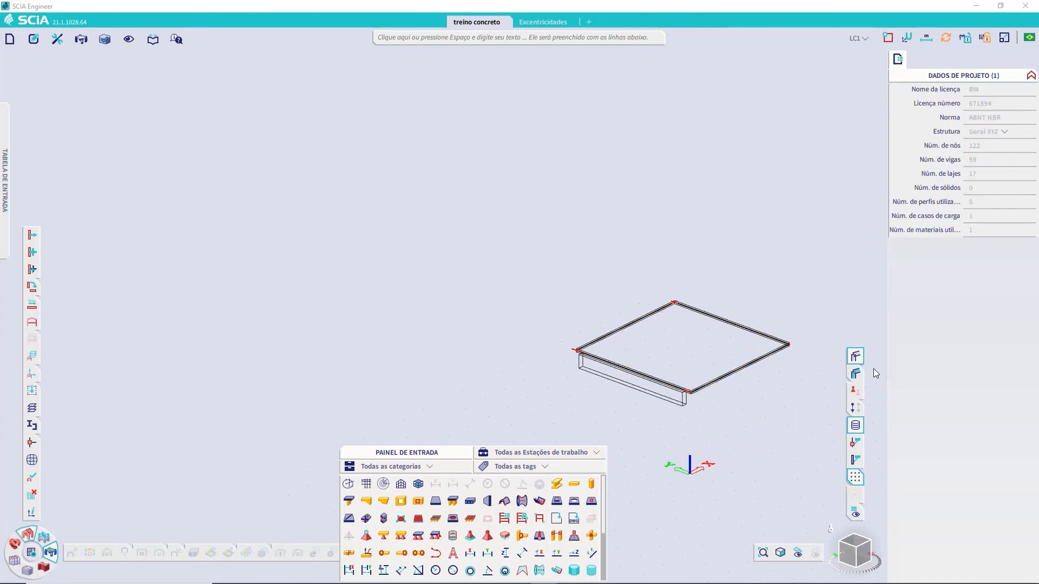
right_click(873, 368)
left_click(882, 304)
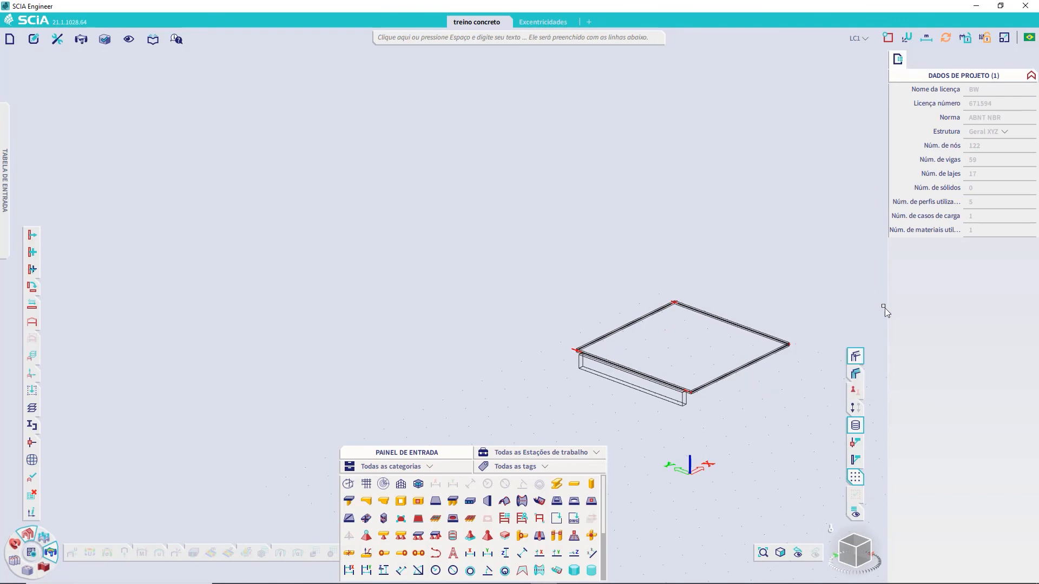
left_click(857, 362)
left_click(855, 373)
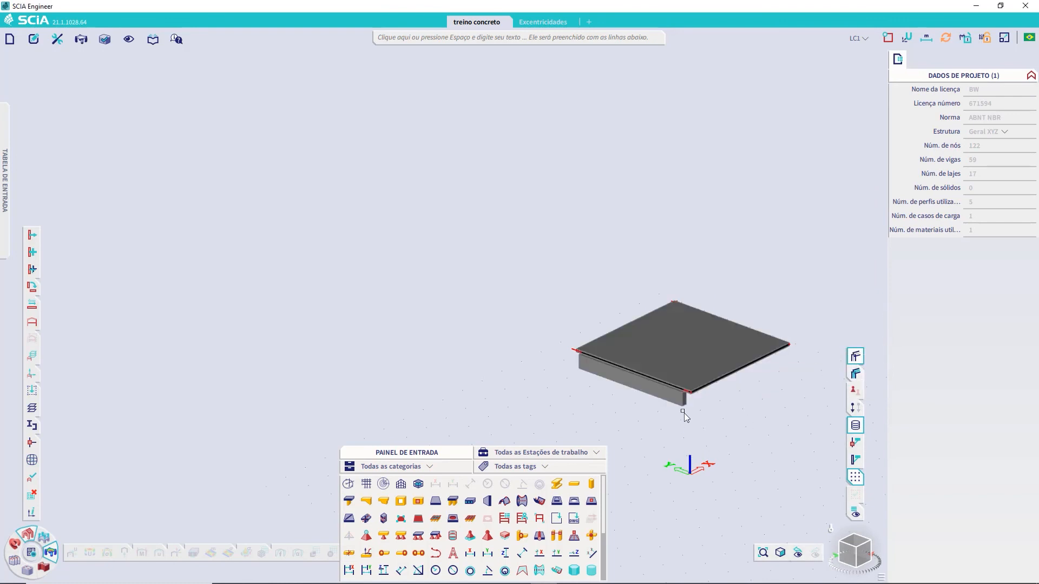
Step: Examine the beam-slab corner up close, checking the beam's system line and eccentricity and the slab's member plane and eccentricity properties
scroll(687, 400, "up", 6)
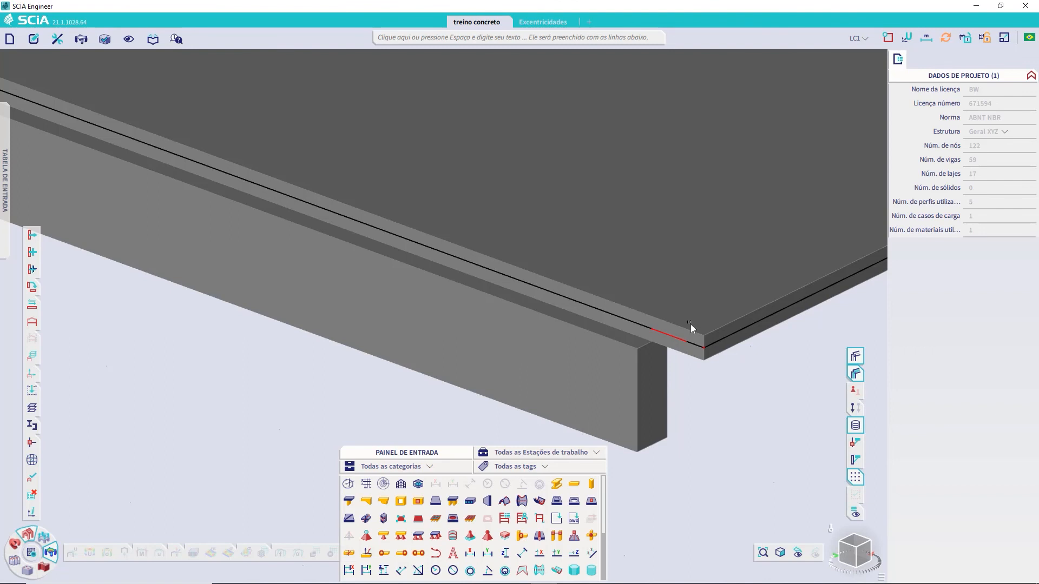
left_click(668, 414)
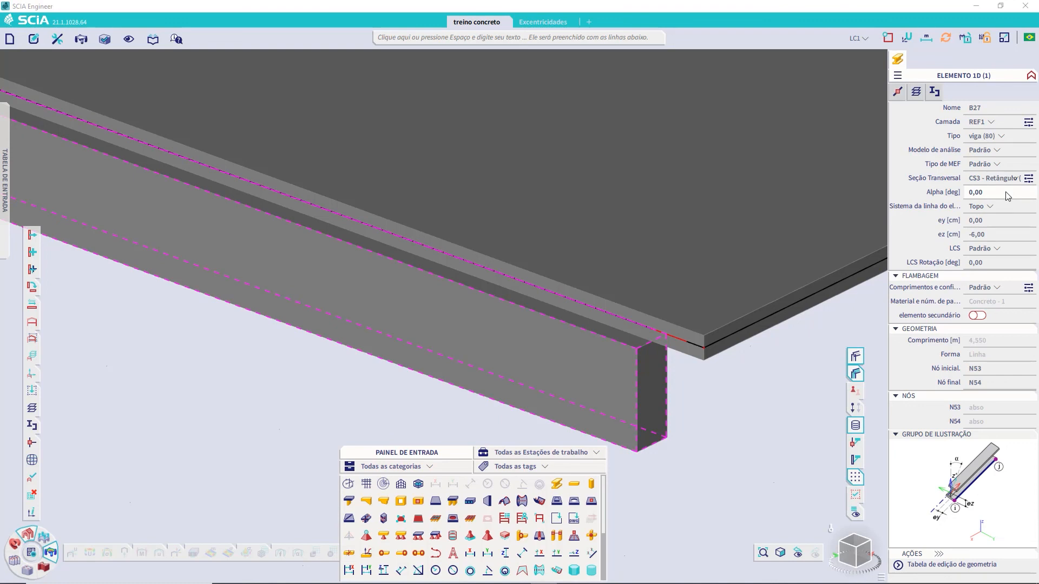
left_click(781, 325)
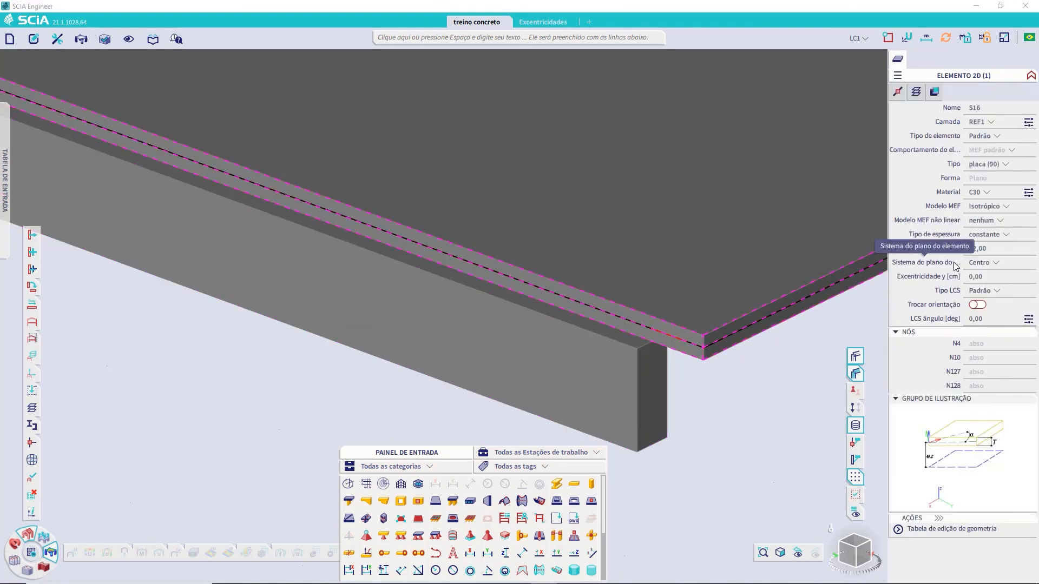